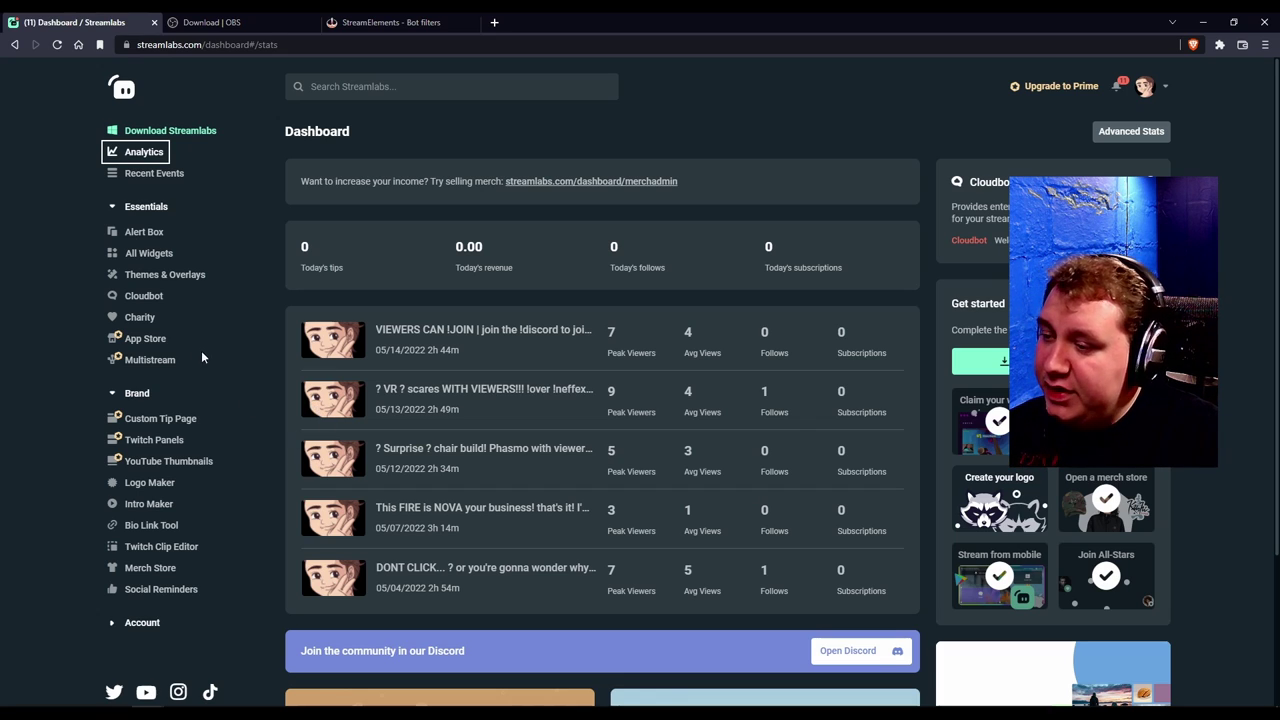
Step: In Streamlabs Desktop, collapse the stream chat panel and then expand it again
{"action": "left_click", "coordinate": [210, 146]}
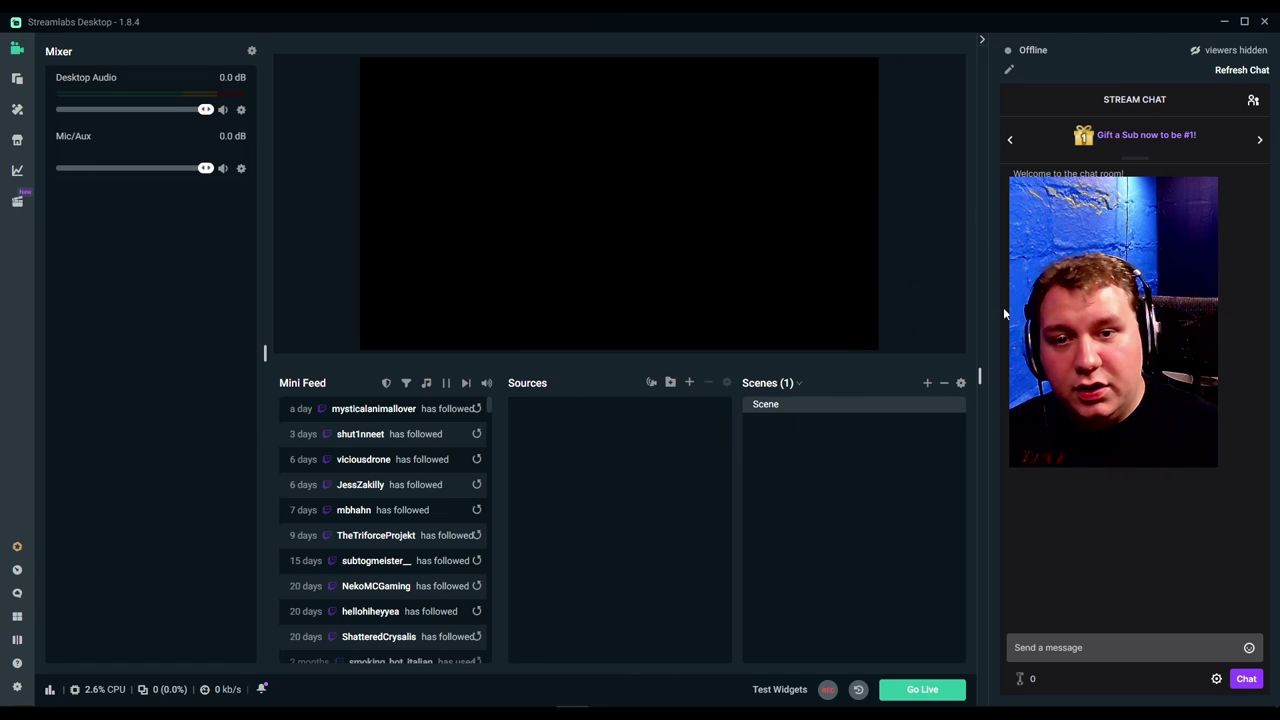
{"action": "left_click", "coordinate": [983, 41]}
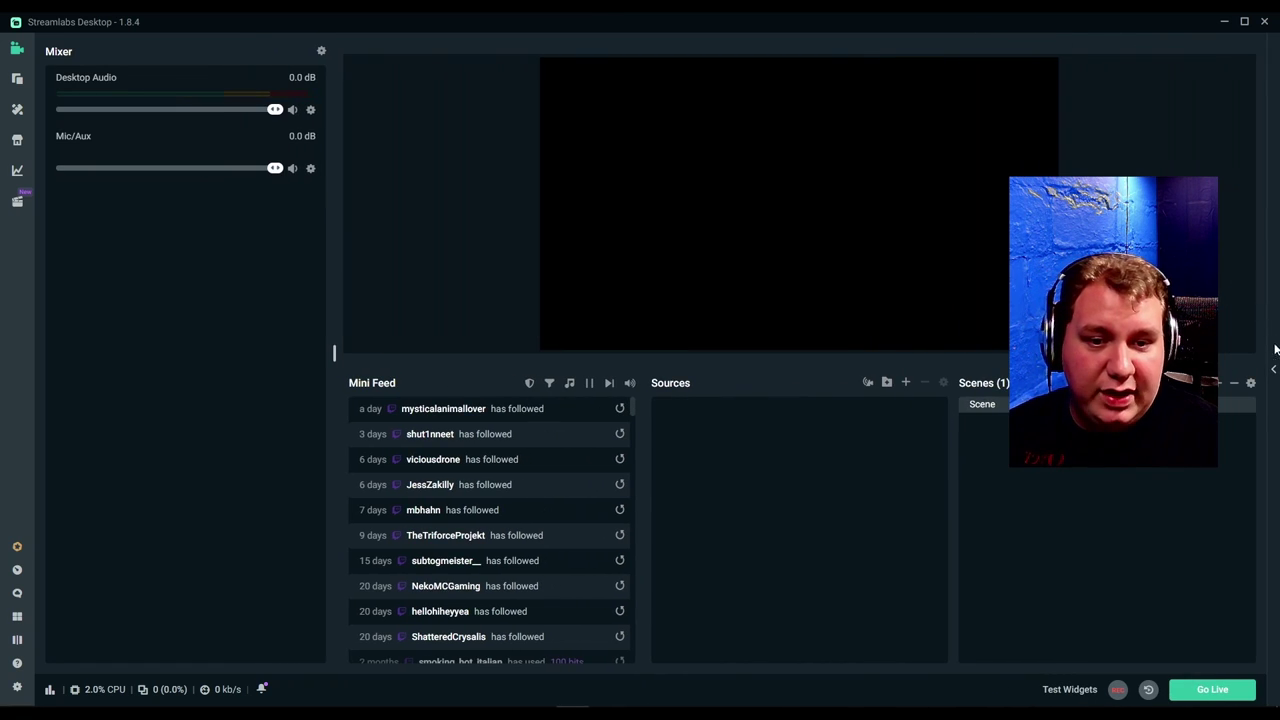
{"action": "left_click", "coordinate": [1273, 372]}
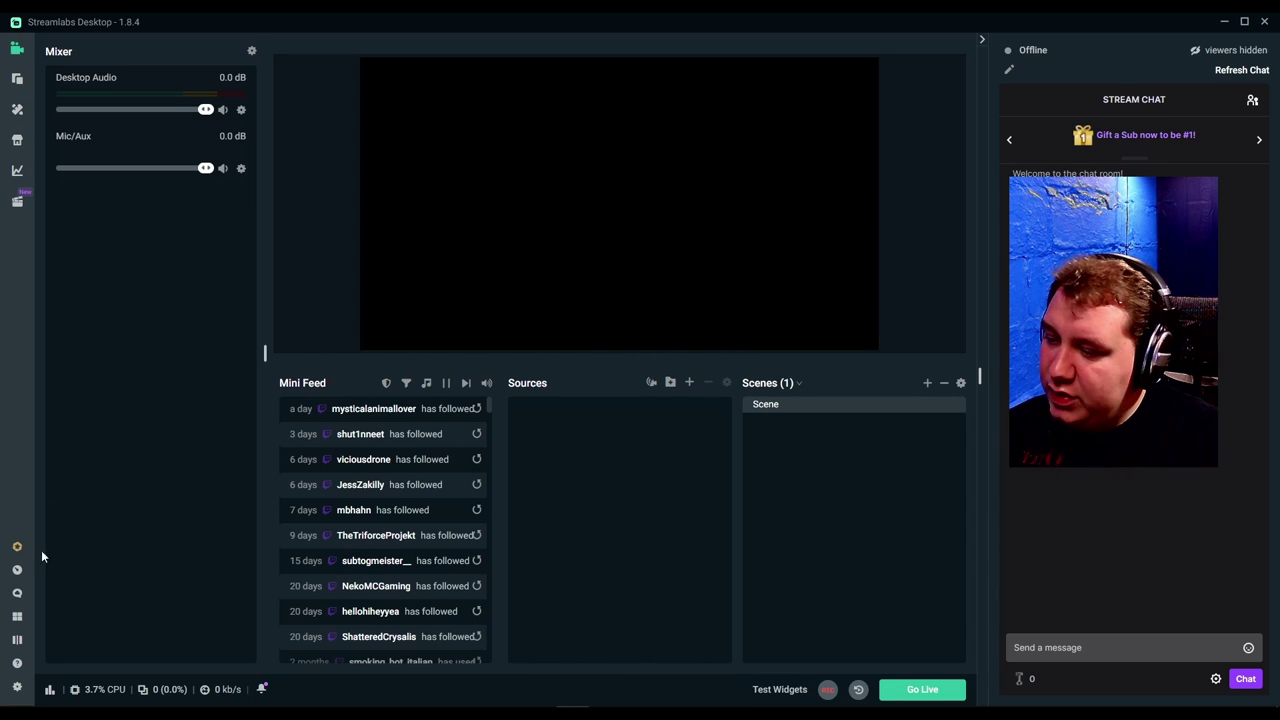
{"action": "left_click", "coordinate": [15, 630]}
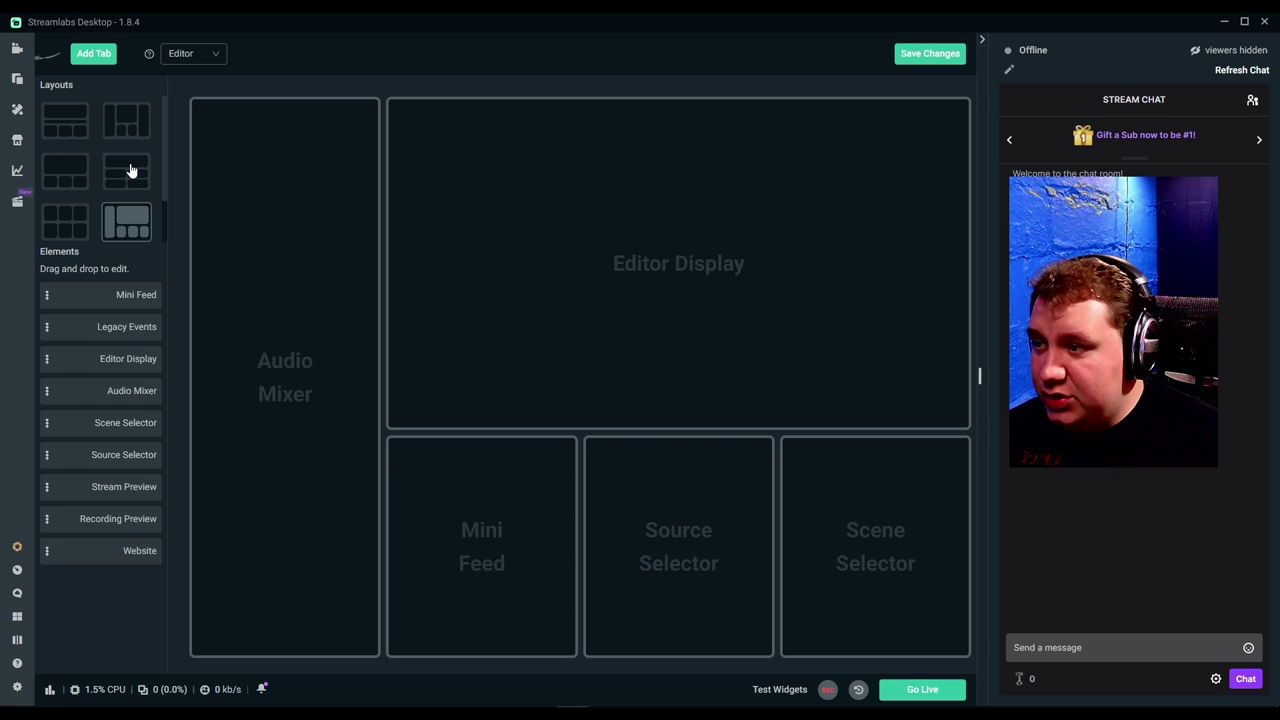
{"action": "left_click", "coordinate": [131, 171]}
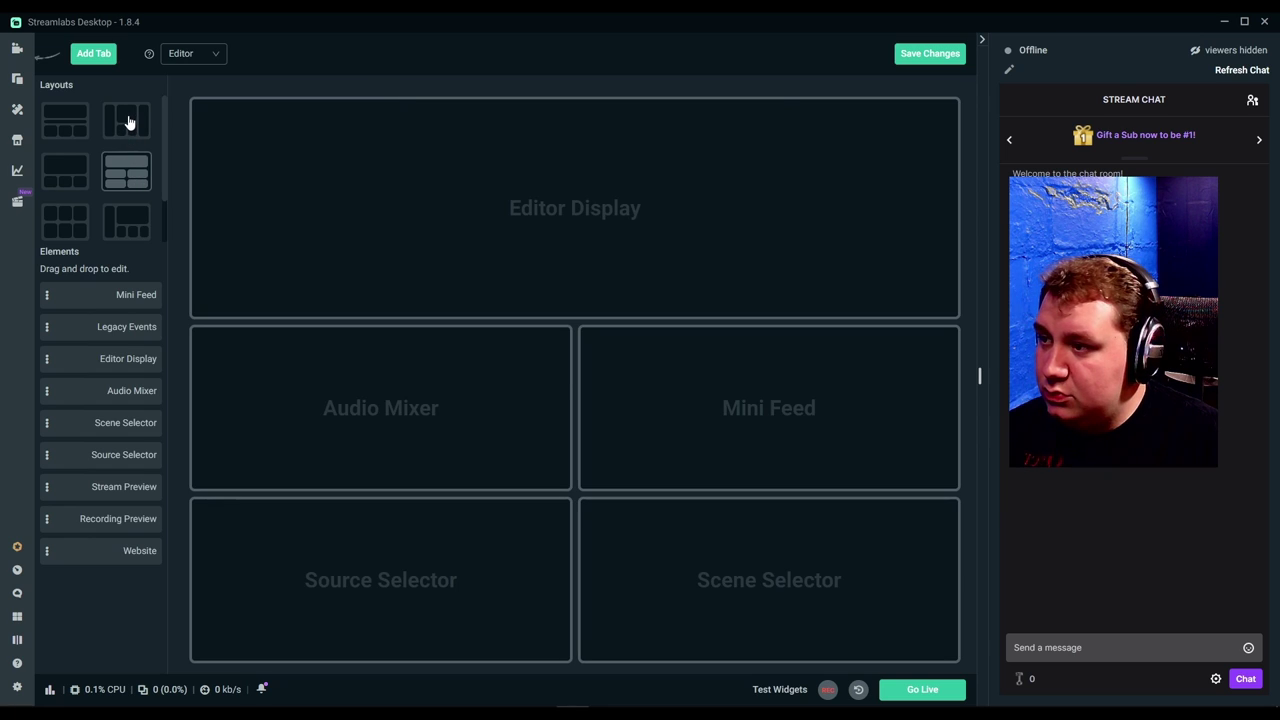
{"action": "left_click", "coordinate": [128, 120]}
{"action": "left_click", "coordinate": [127, 224]}
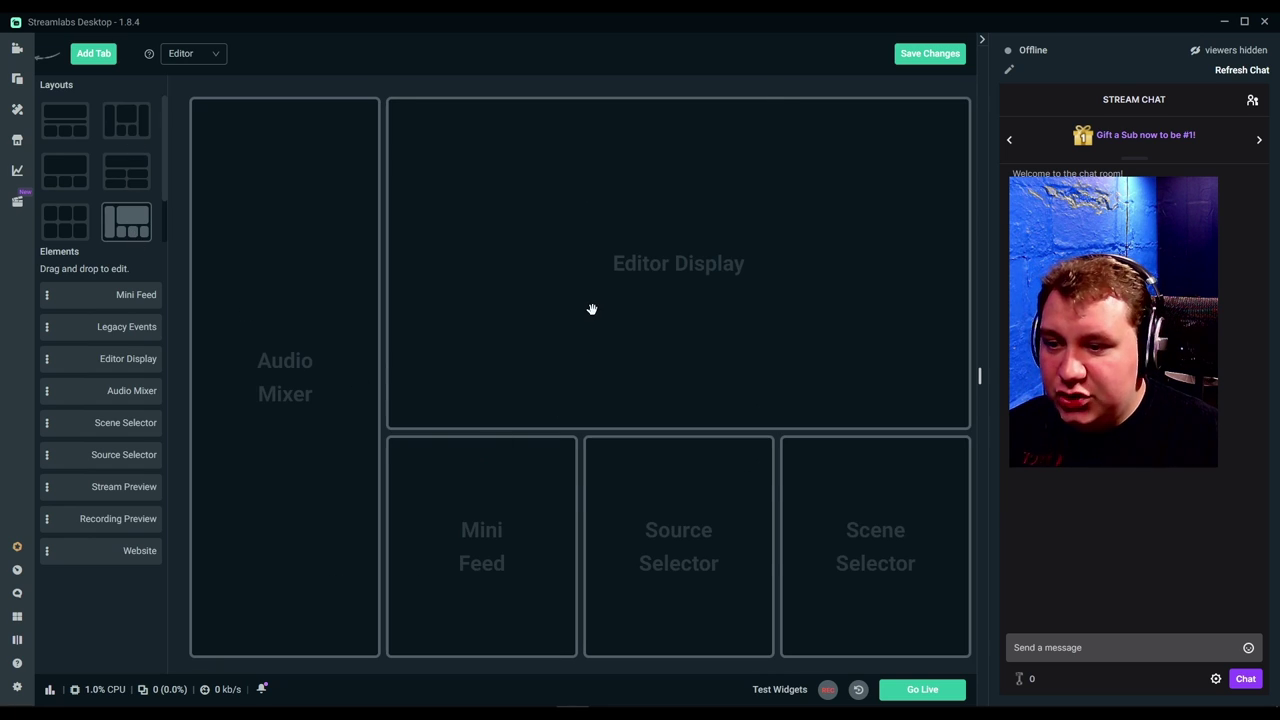
{"action": "mouse_move", "coordinate": [598, 306]}
{"action": "left_mouse_down"}
{"action": "mouse_move", "coordinate": [420, 295]}
{"action": "mouse_move", "coordinate": [526, 283]}
{"action": "mouse_move", "coordinate": [583, 314]}
{"action": "left_mouse_up"}
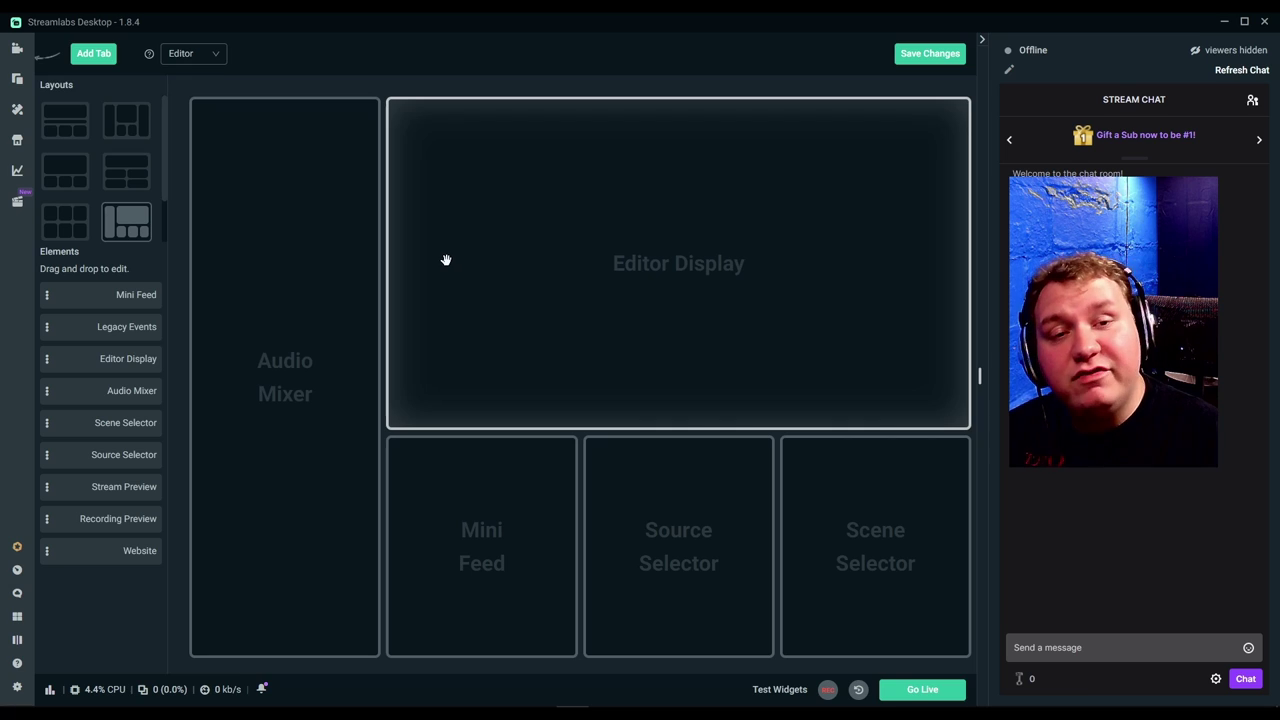
{"action": "left_click", "coordinate": [17, 48]}
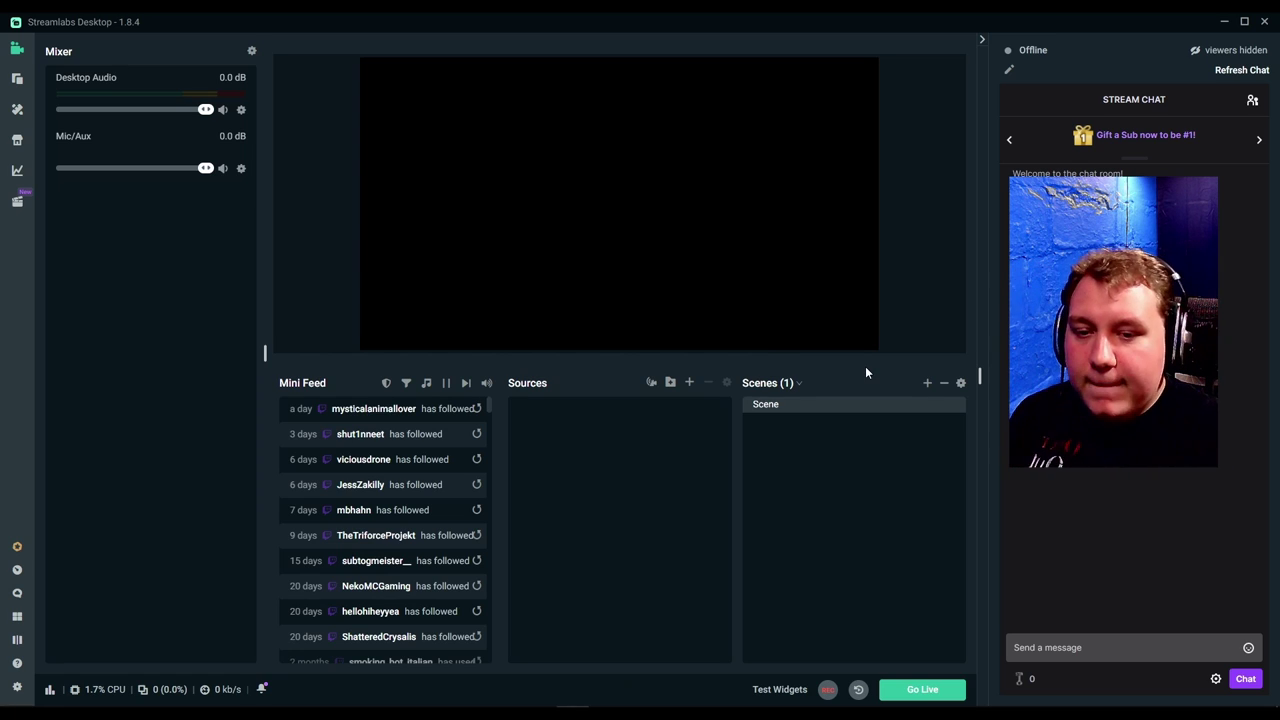
Step: Create a new scene named 'Starting'
{"action": "left_click", "coordinate": [926, 386]}
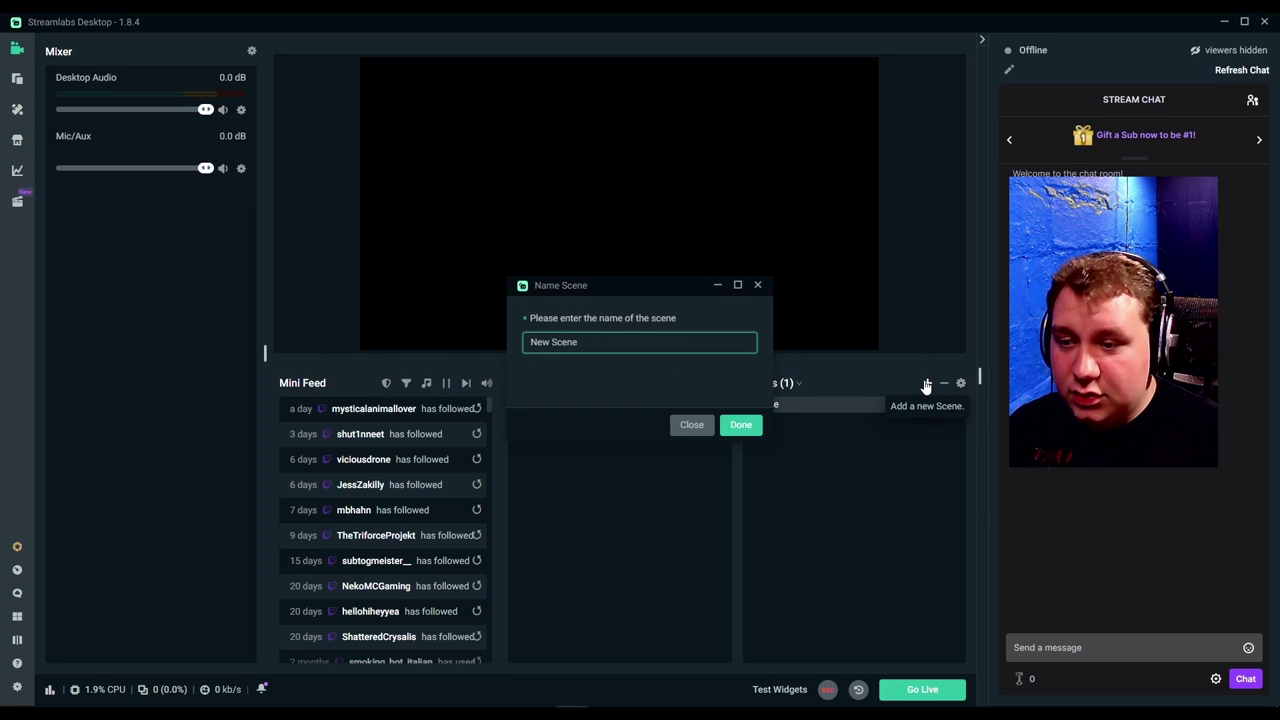
{"action": "key", "text": "ctrl+a"}
{"action": "type", "text": "Star"}
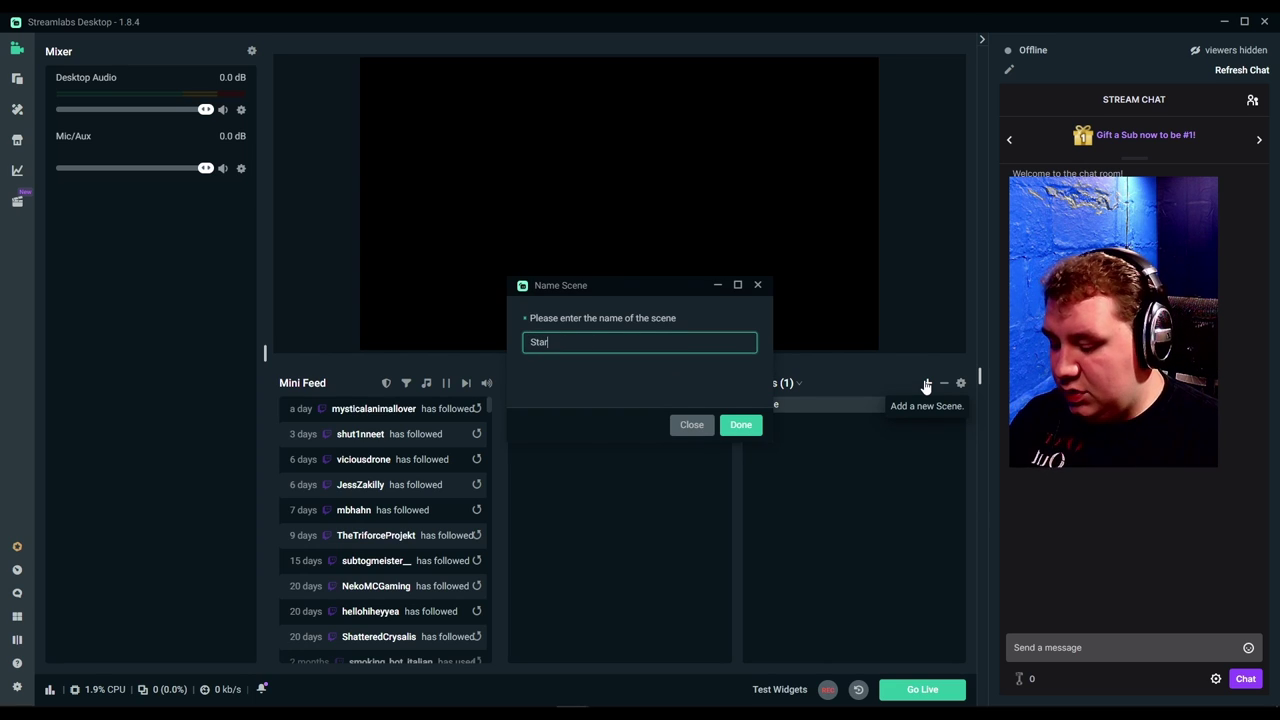
{"action": "type", "text": "ting"}
{"action": "key", "text": "Return"}
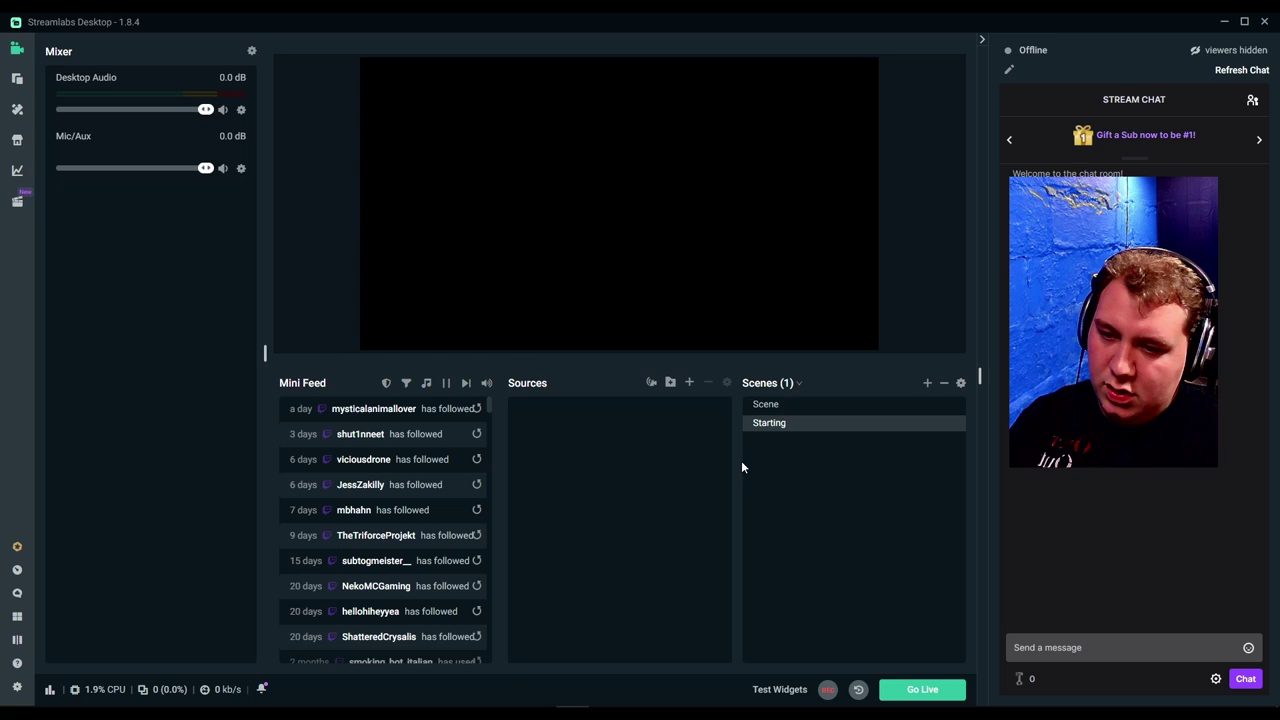
Step: Add an Image source named Image showing the Over & Out graphic
{"action": "left_click", "coordinate": [690, 383]}
{"action": "left_click", "coordinate": [421, 405]}
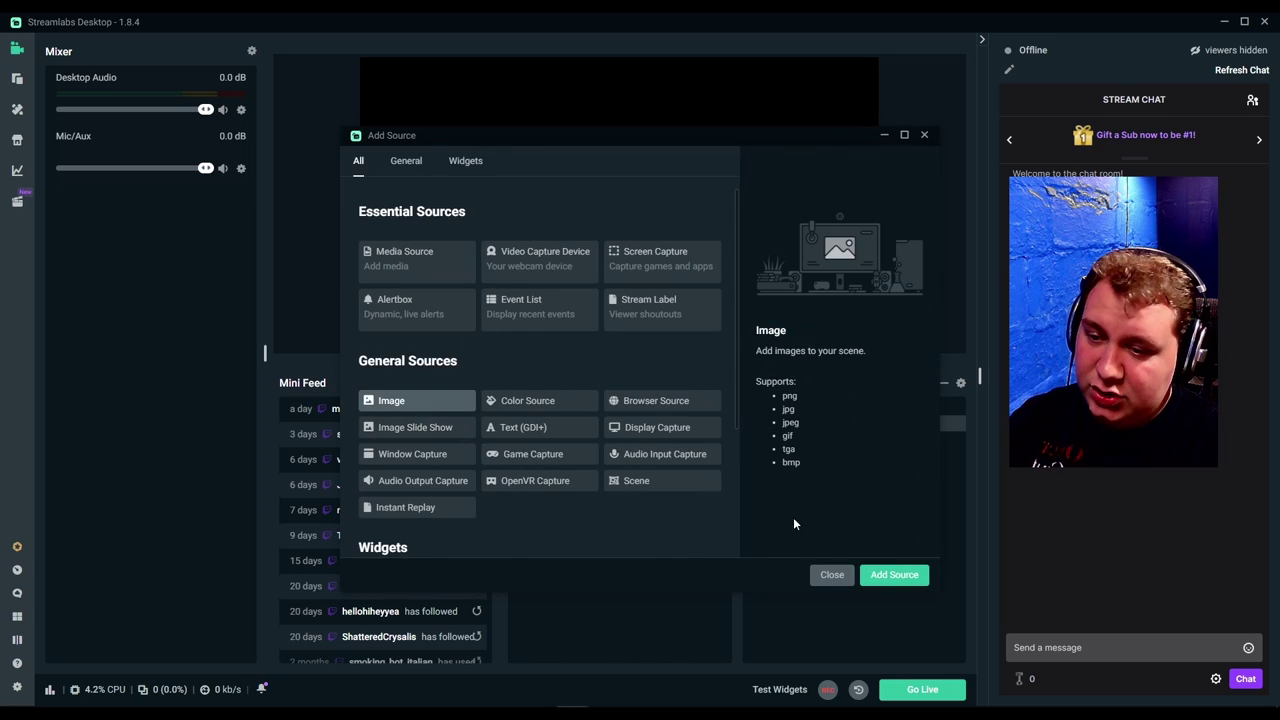
{"action": "left_click", "coordinate": [876, 573]}
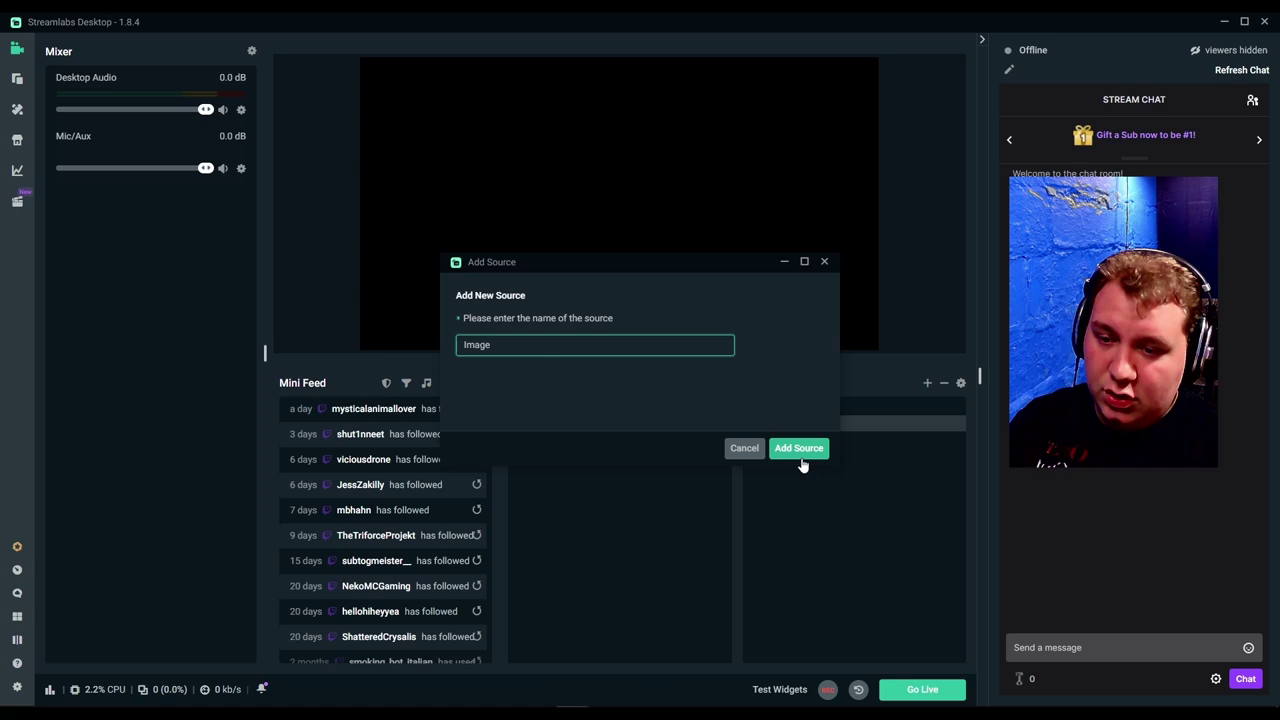
{"action": "left_click", "coordinate": [799, 452]}
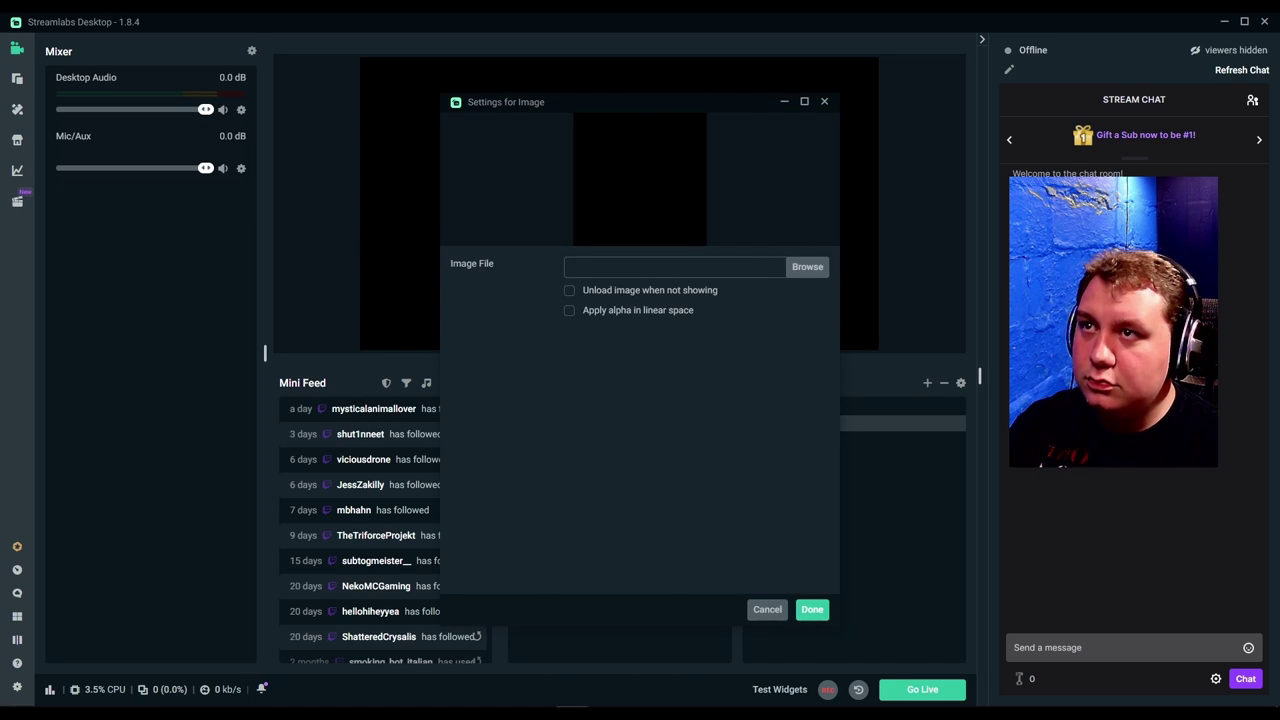
{"action": "left_click", "coordinate": [810, 610]}
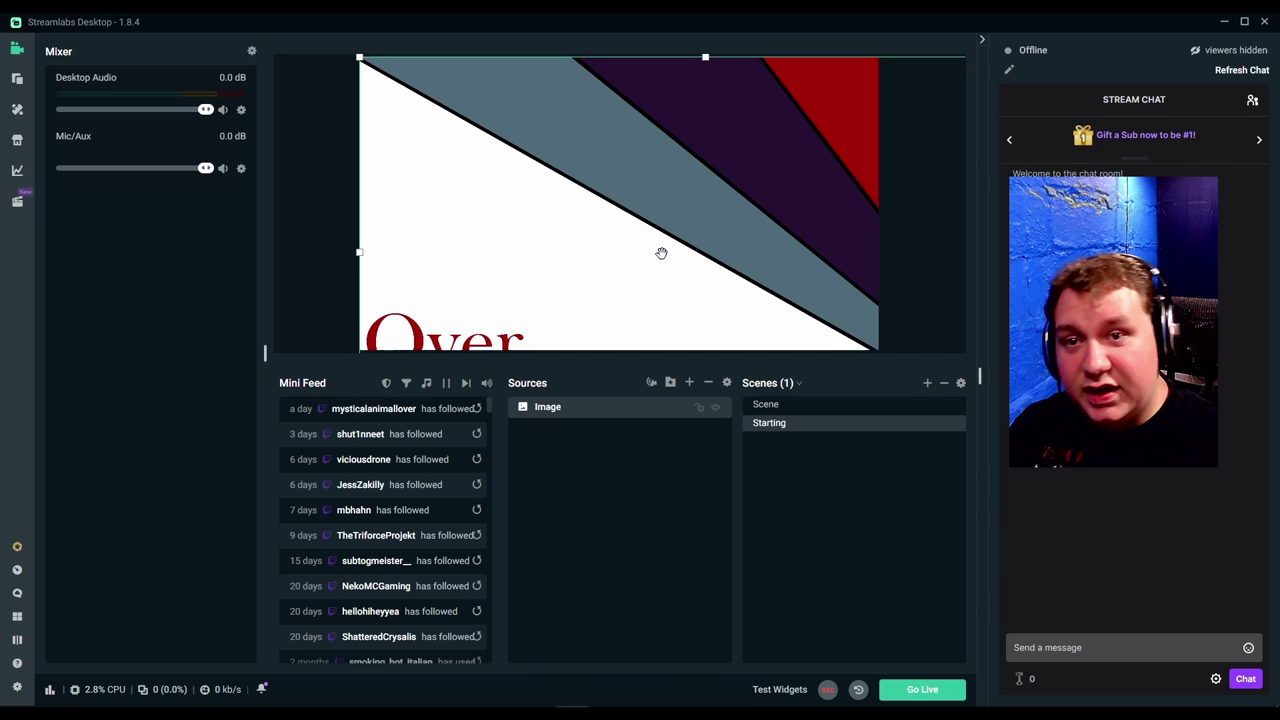
Step: Fit the Image source to the screen using Transform > Fit to Screen
{"action": "right_click", "coordinate": [606, 416]}
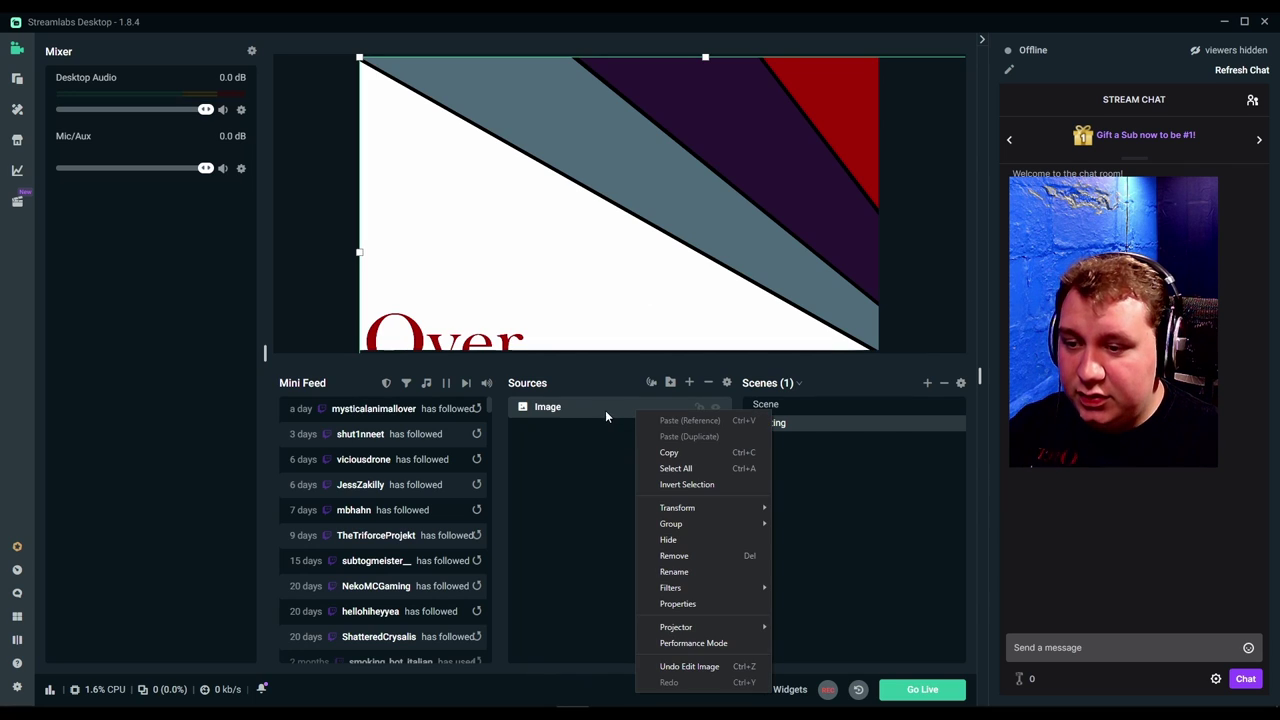
{"action": "mouse_move", "coordinate": [741, 516]}
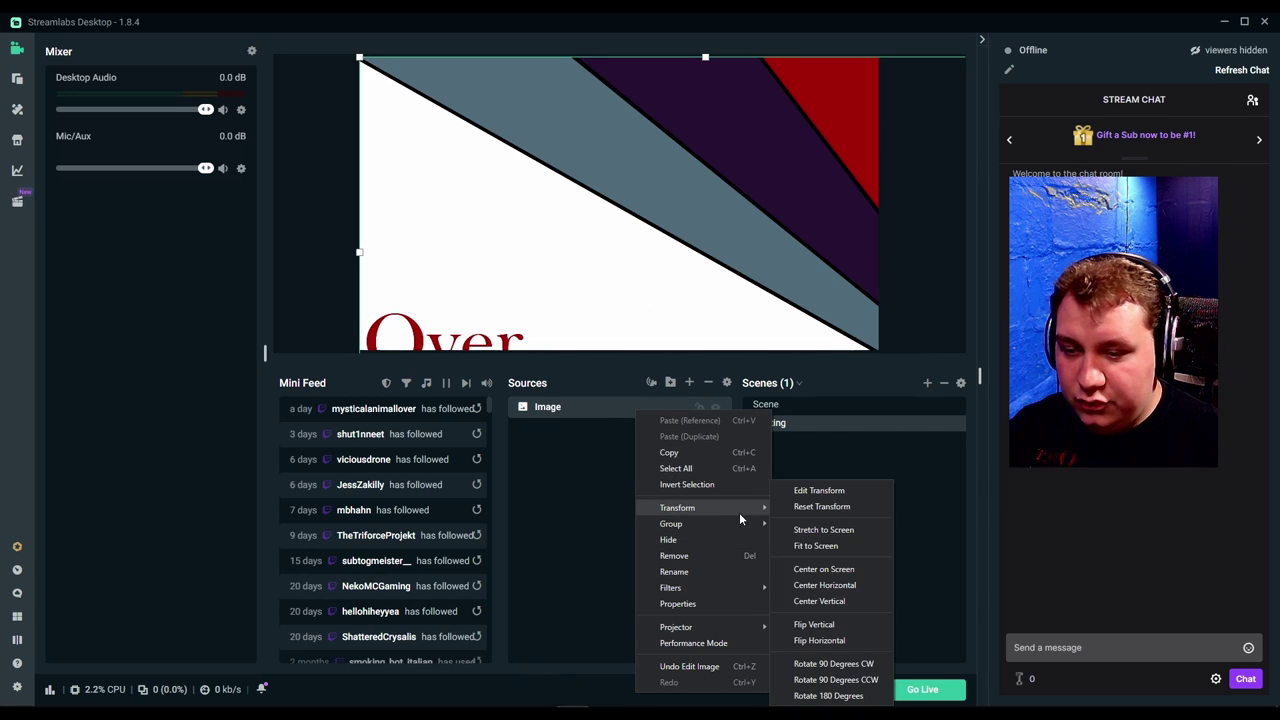
{"action": "left_click", "coordinate": [826, 547]}
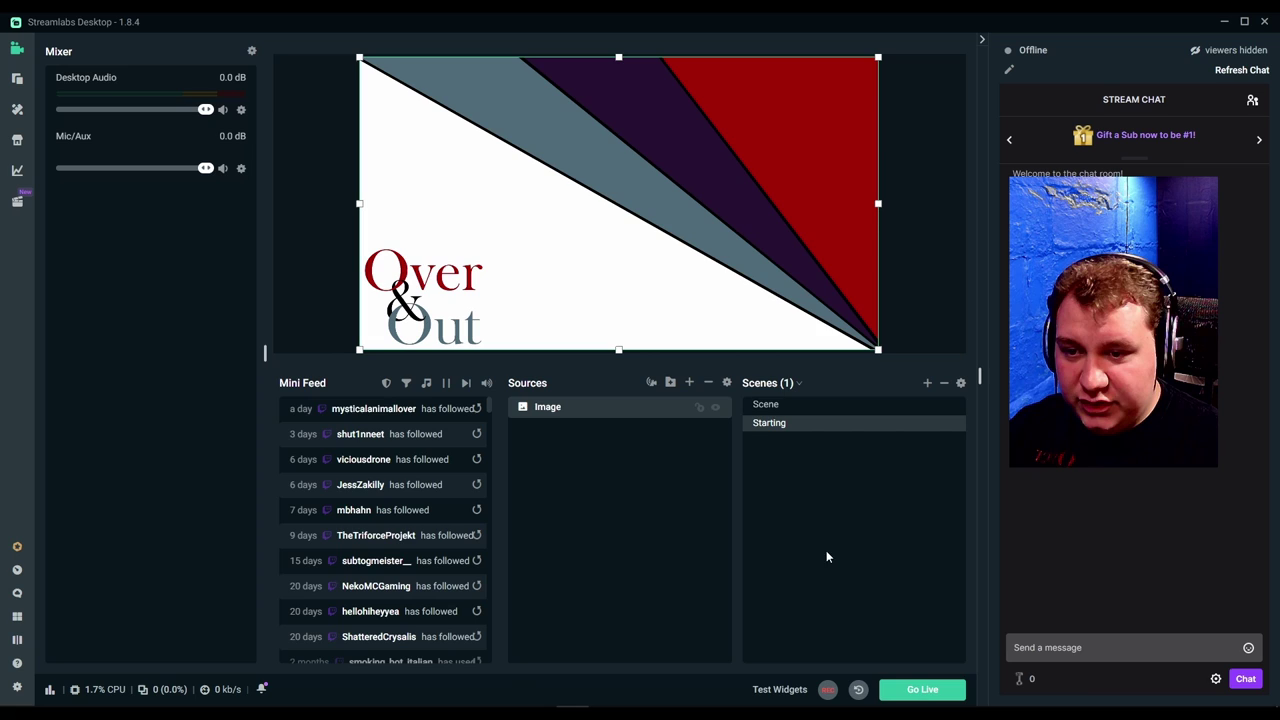
{"action": "left_click", "coordinate": [909, 346]}
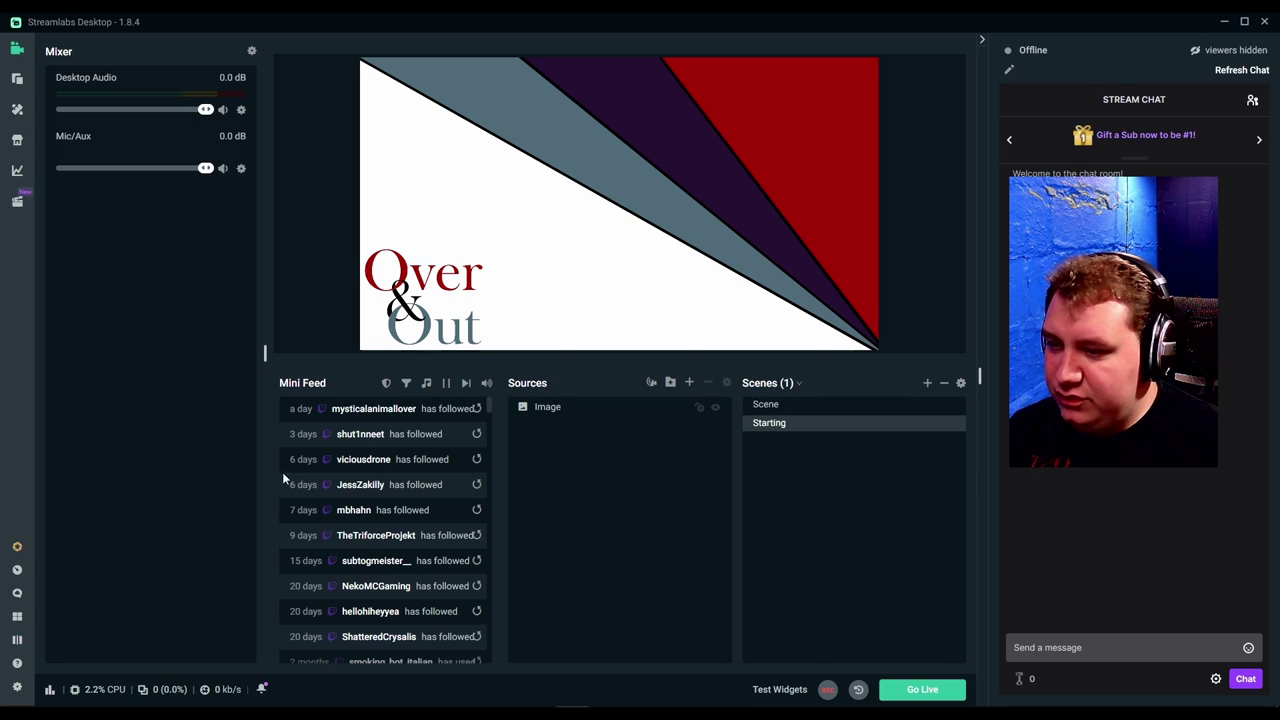
{"action": "left_click", "coordinate": [17, 638]}
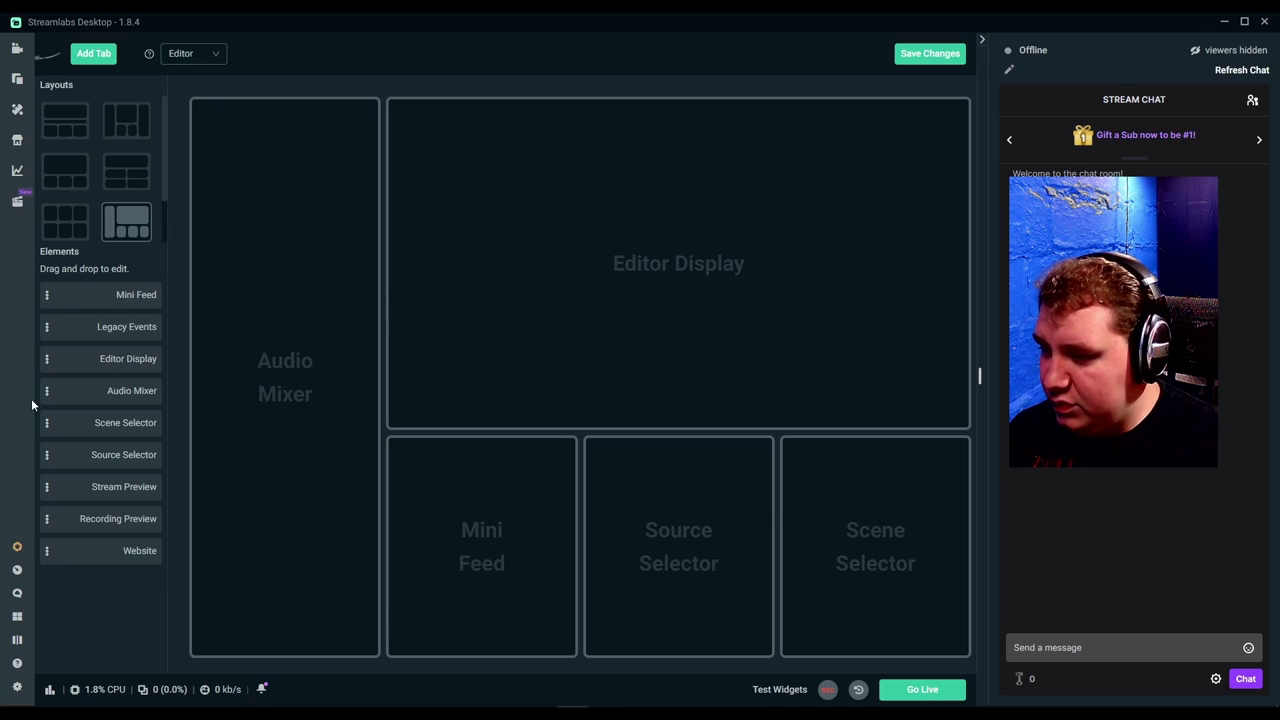
{"action": "left_click", "coordinate": [20, 76]}
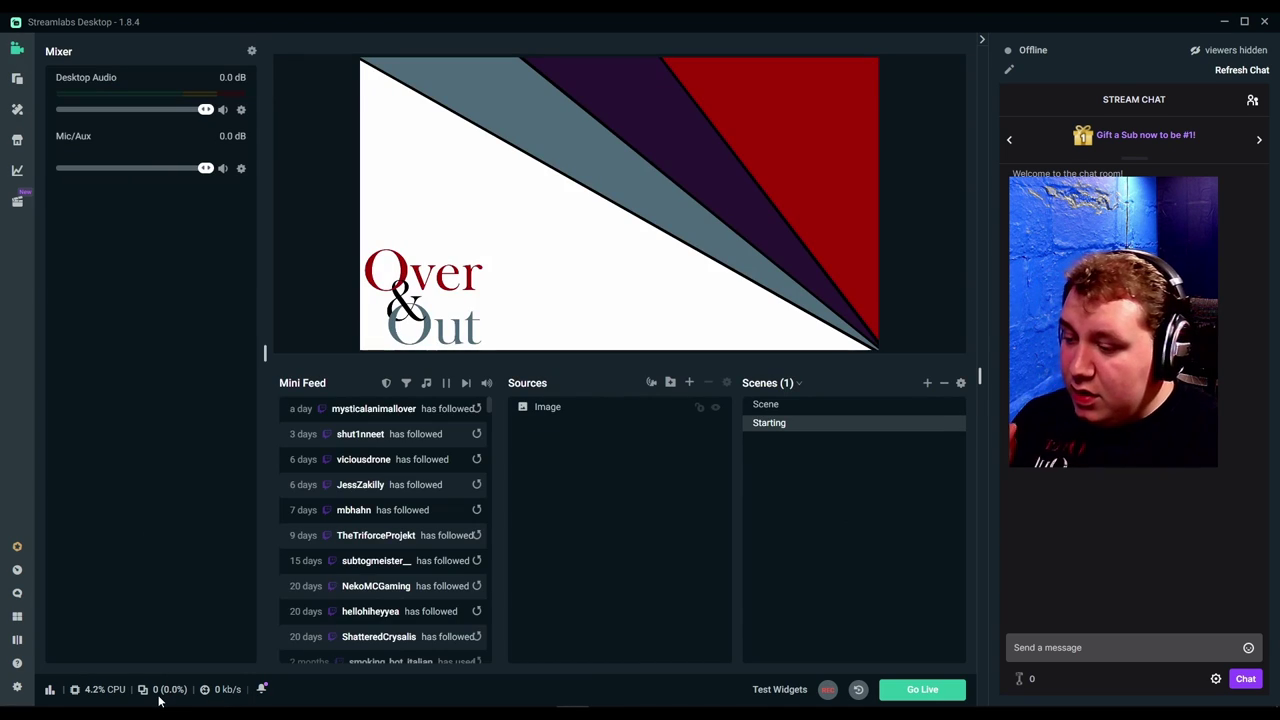
{"action": "mouse_move", "coordinate": [157, 705]}
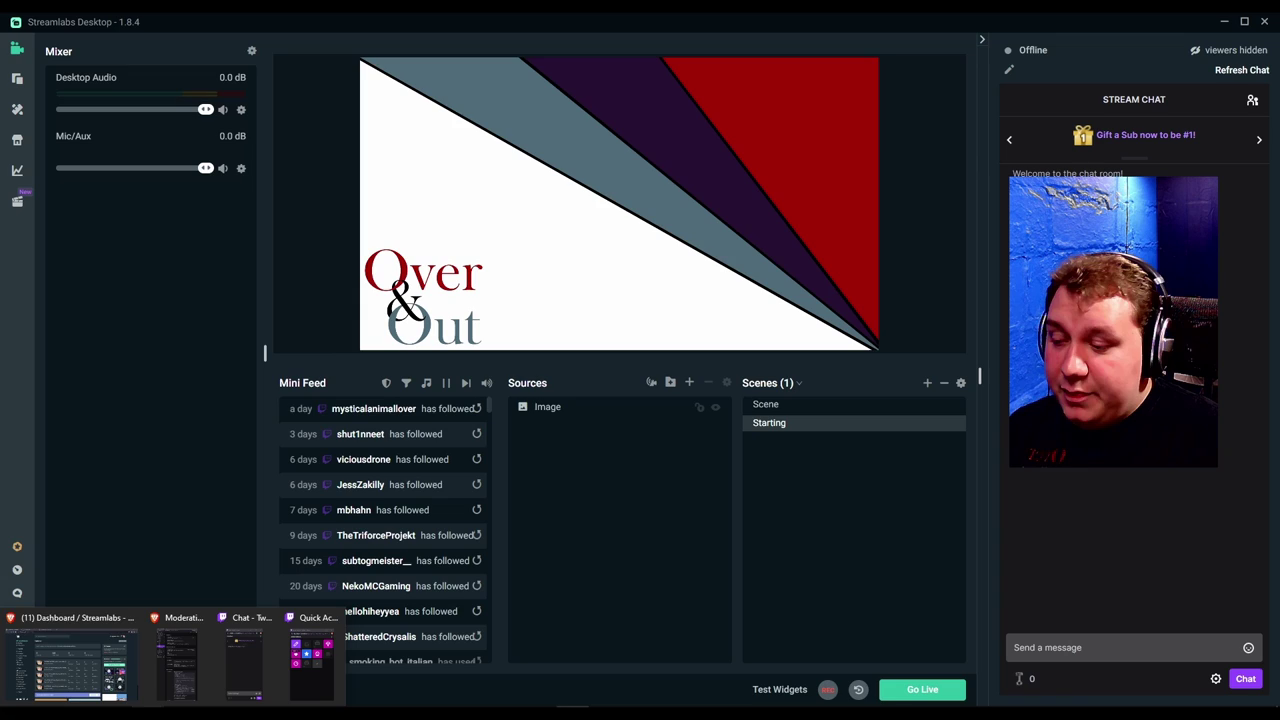
Step: Open Cloudbot's Mod Tools page in the Streamlabs dashboard and scroll through its protections
{"action": "left_click", "coordinate": [100, 687]}
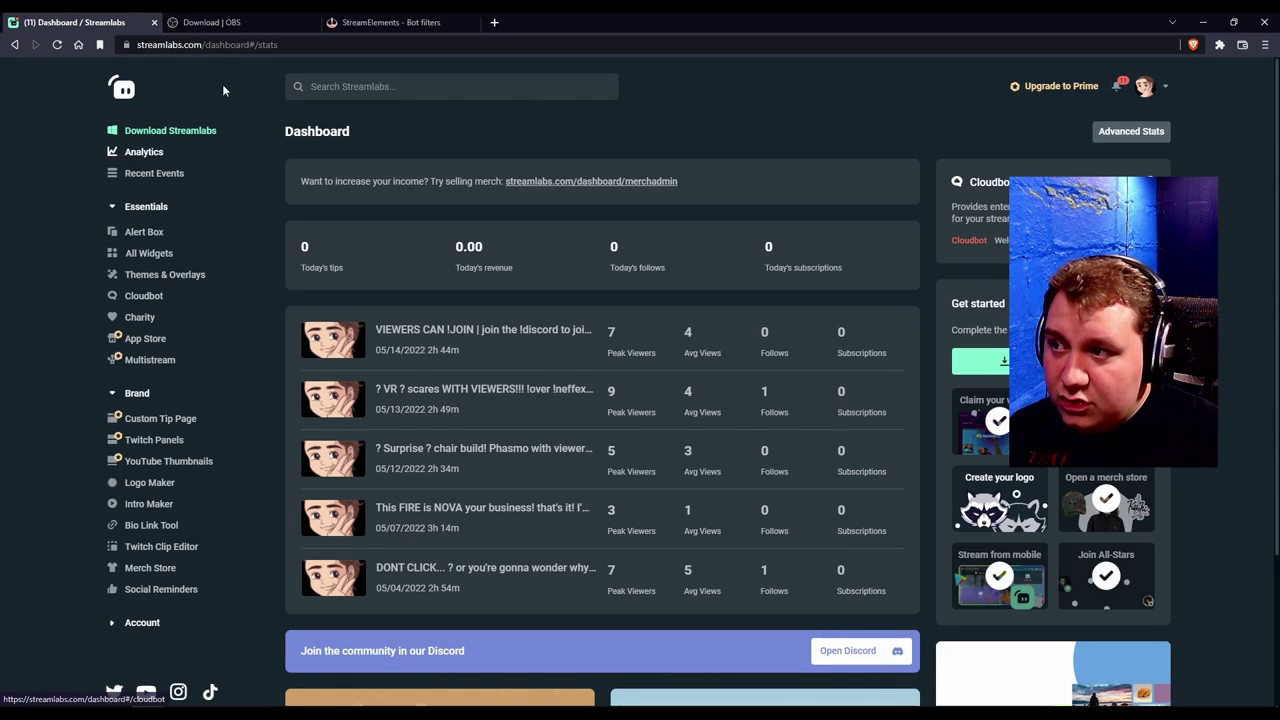
{"action": "left_click", "coordinate": [156, 302]}
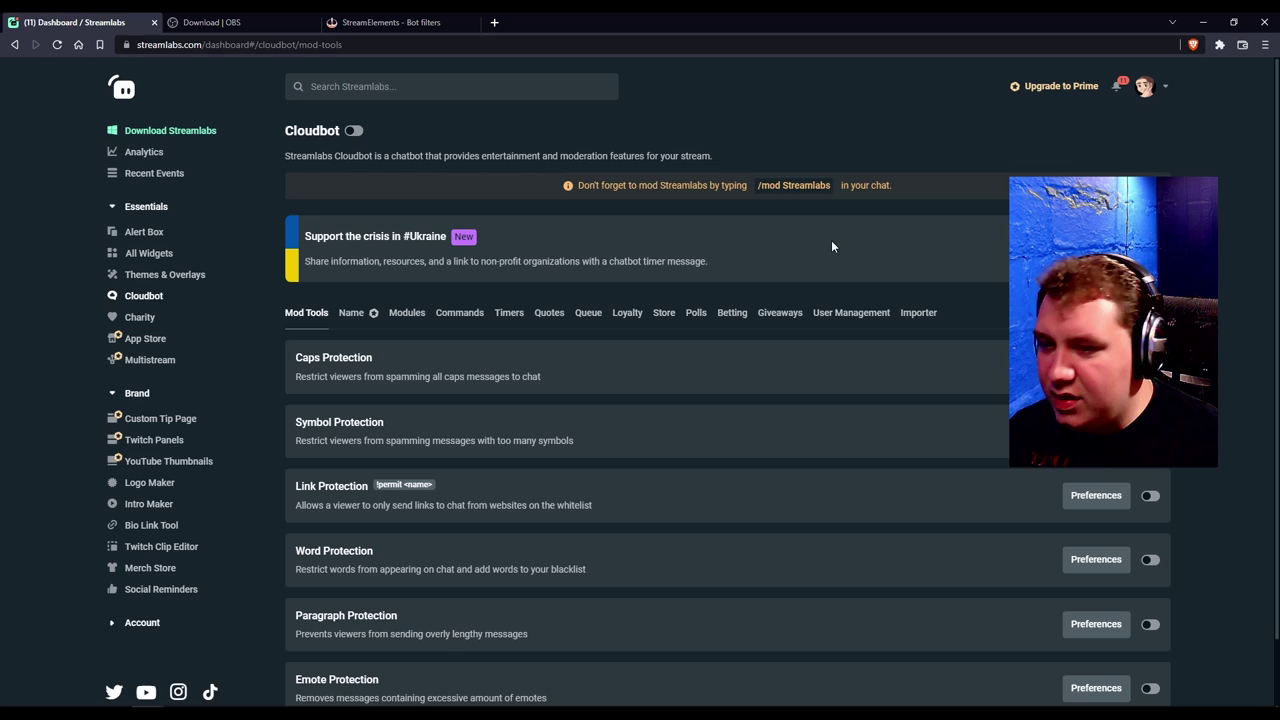
{"action": "scroll", "coordinate": [770, 321], "scroll_direction": "down", "scroll_amount": 1}
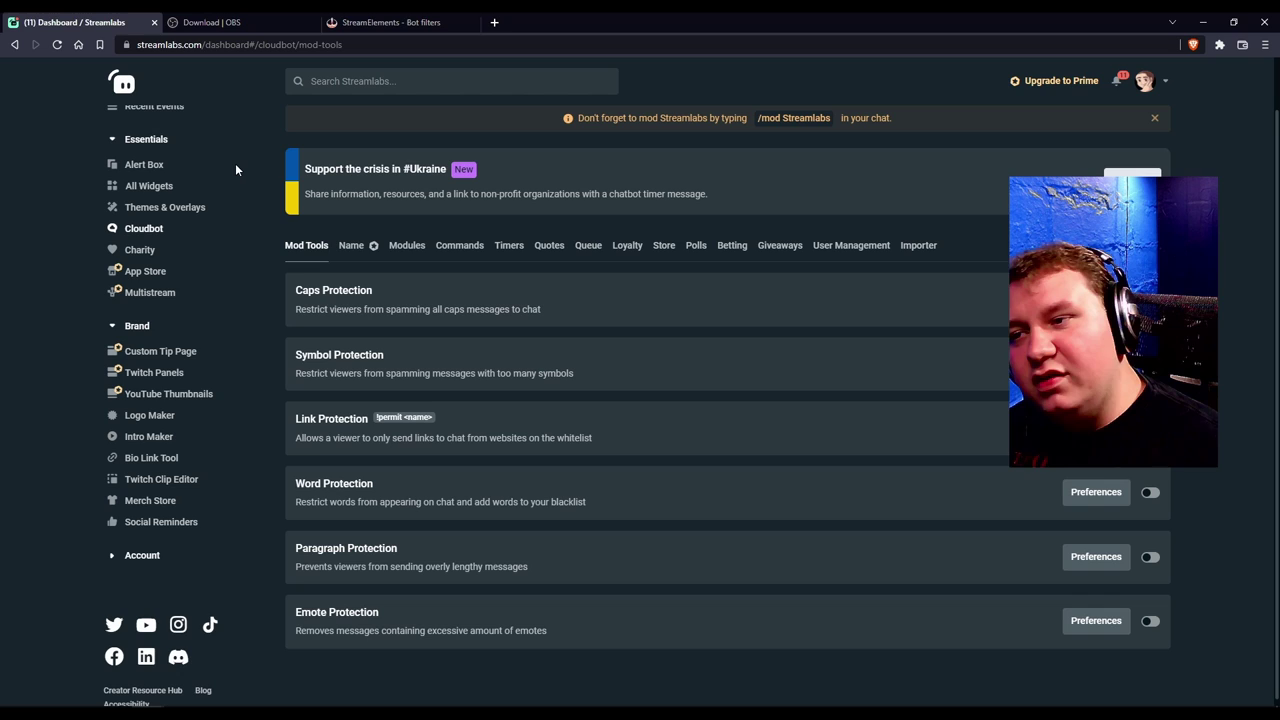
Step: View the OBS Studio 27.2.4 download page, then bring up OBS Studio
{"action": "left_click", "coordinate": [212, 22]}
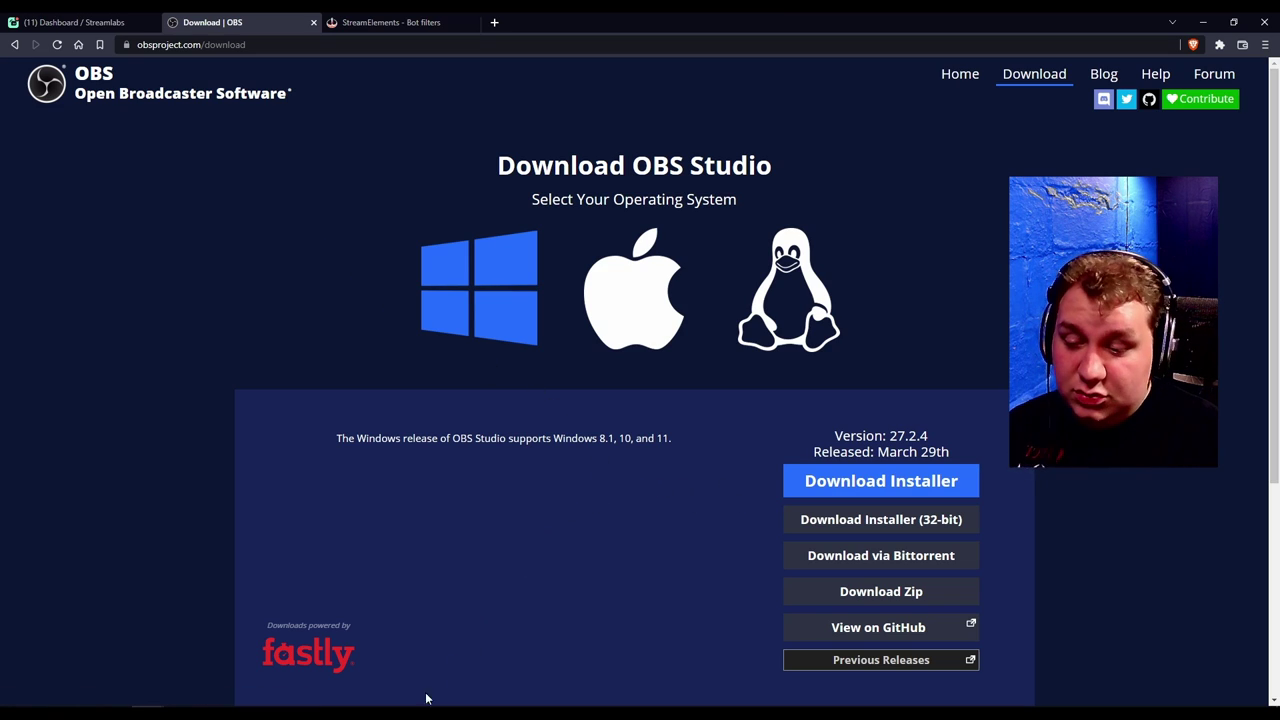
{"action": "left_click", "coordinate": [375, 713]}
Step: Bring OBS Studio to the front, showing its empty default Scene
{"action": "left_click", "coordinate": [465, 655]}
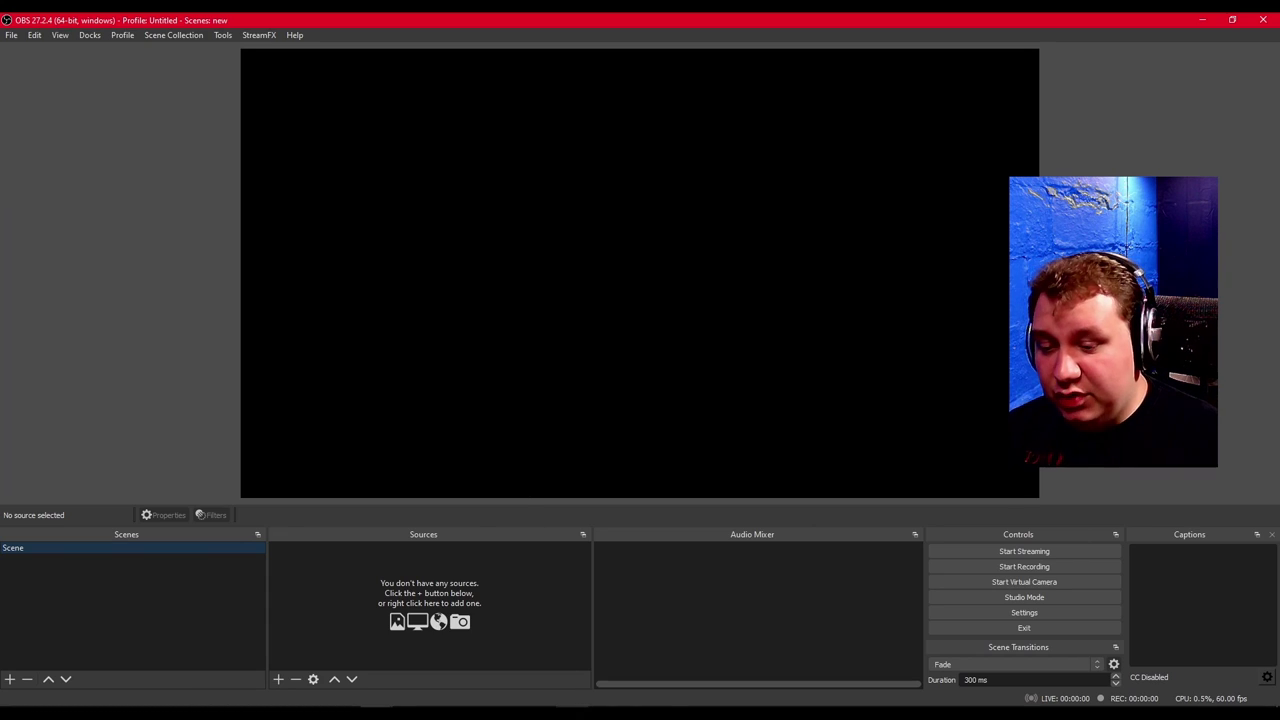
{"action": "left_click", "coordinate": [572, 705]}
{"action": "left_click", "coordinate": [375, 710]}
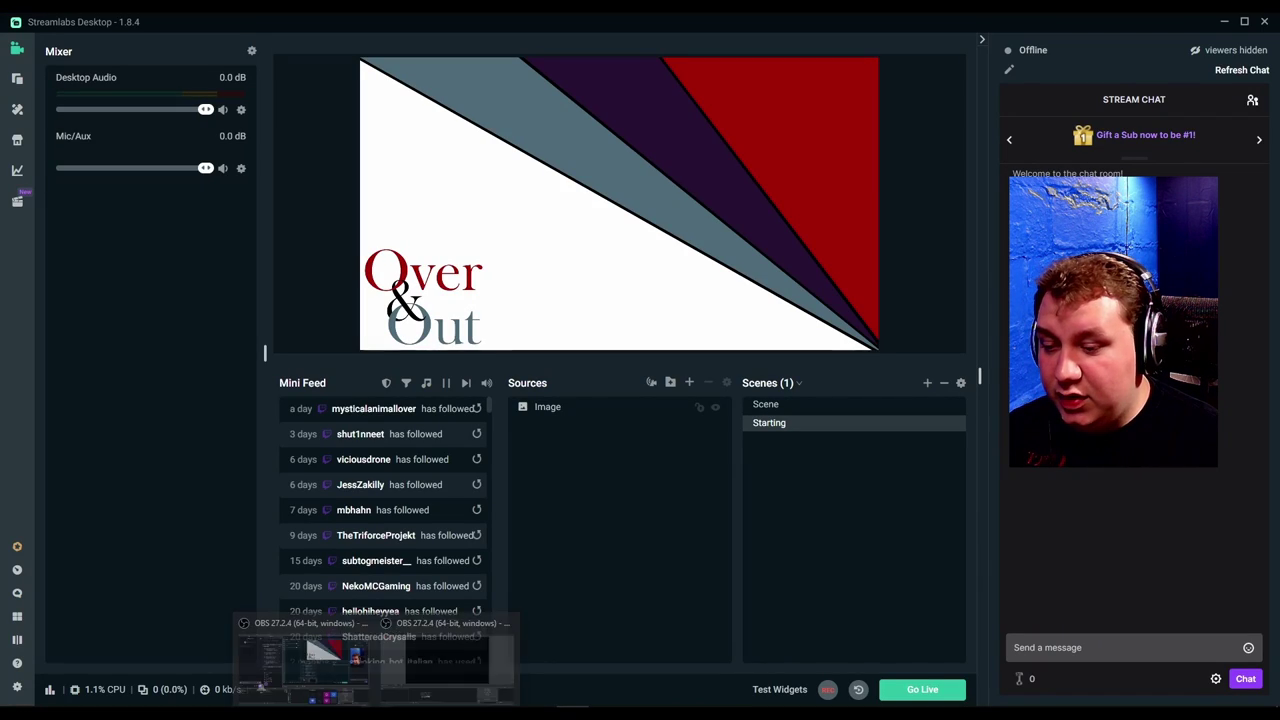
{"action": "left_click", "coordinate": [447, 650]}
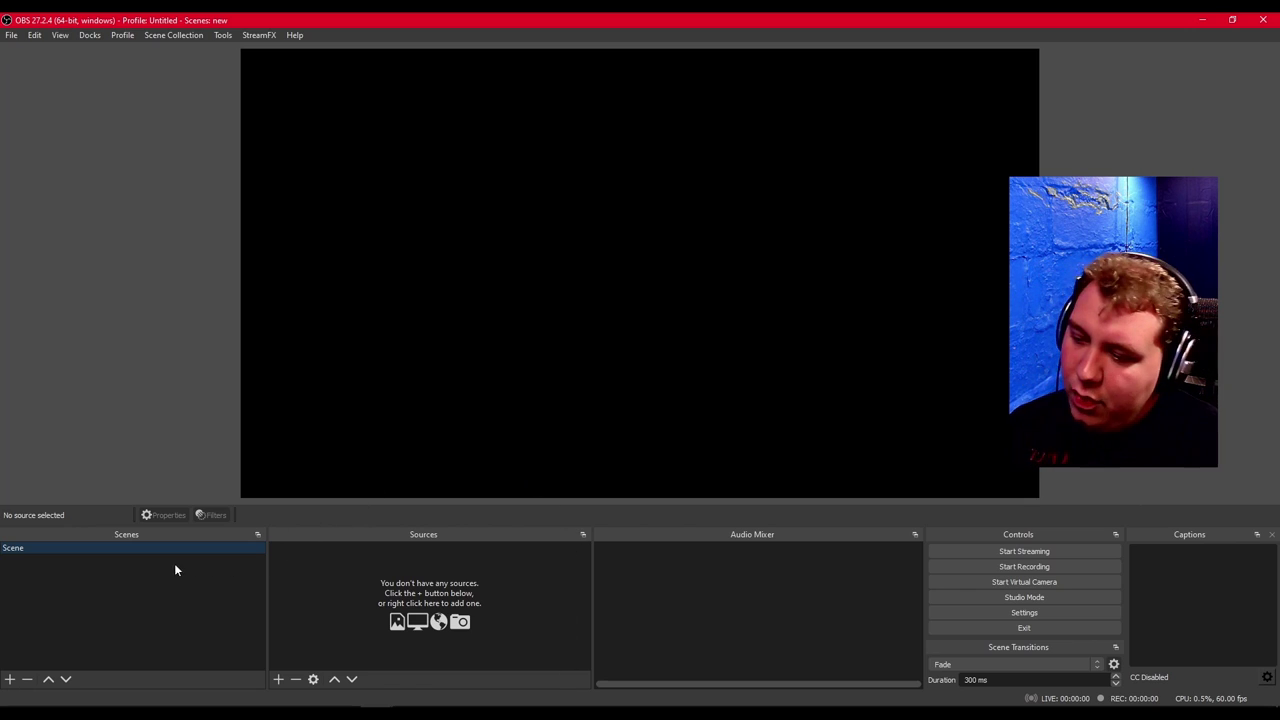
Step: Create a new OBS scene named 'Starting'
{"action": "left_click", "coordinate": [10, 679]}
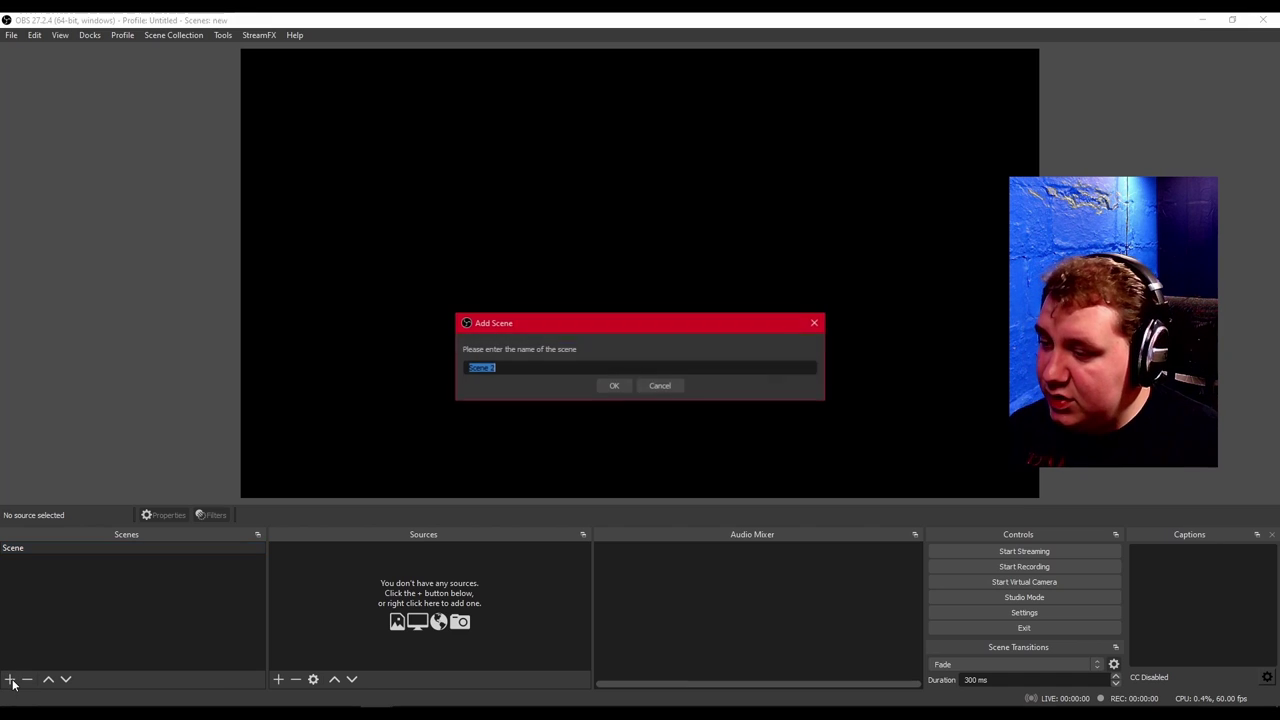
{"action": "type", "text": "Starting"}
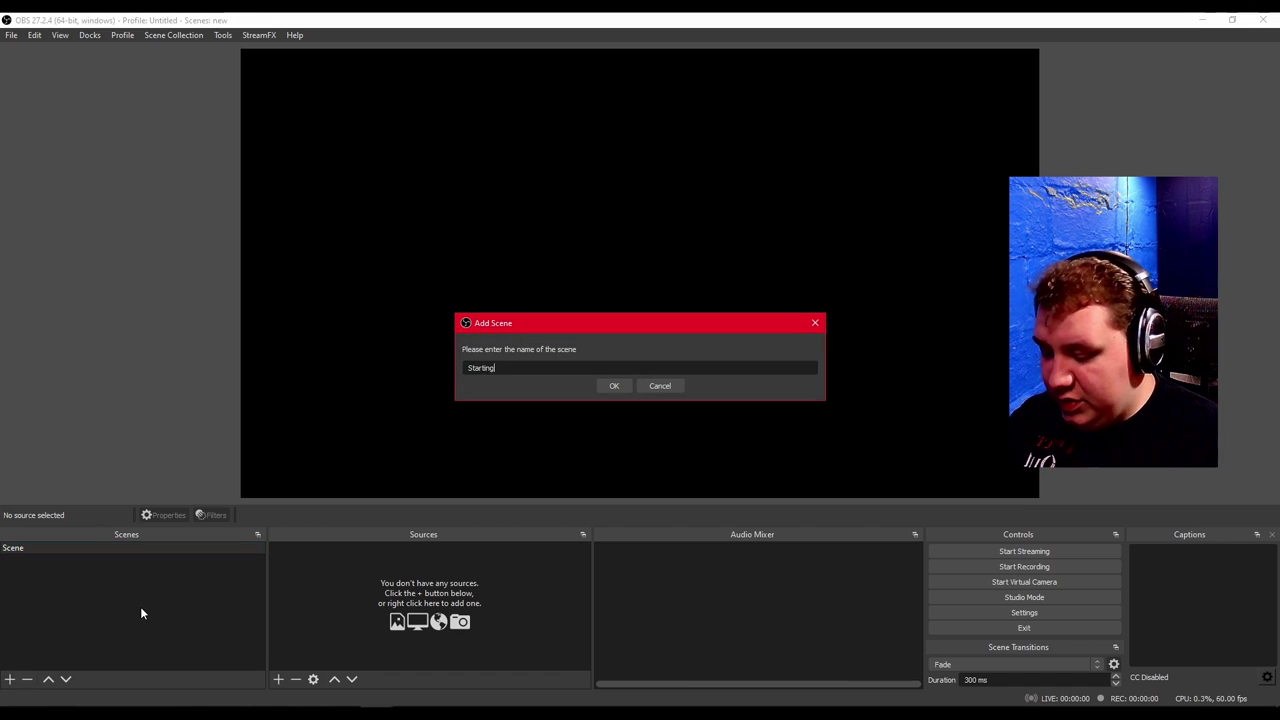
{"action": "key", "text": "Return"}
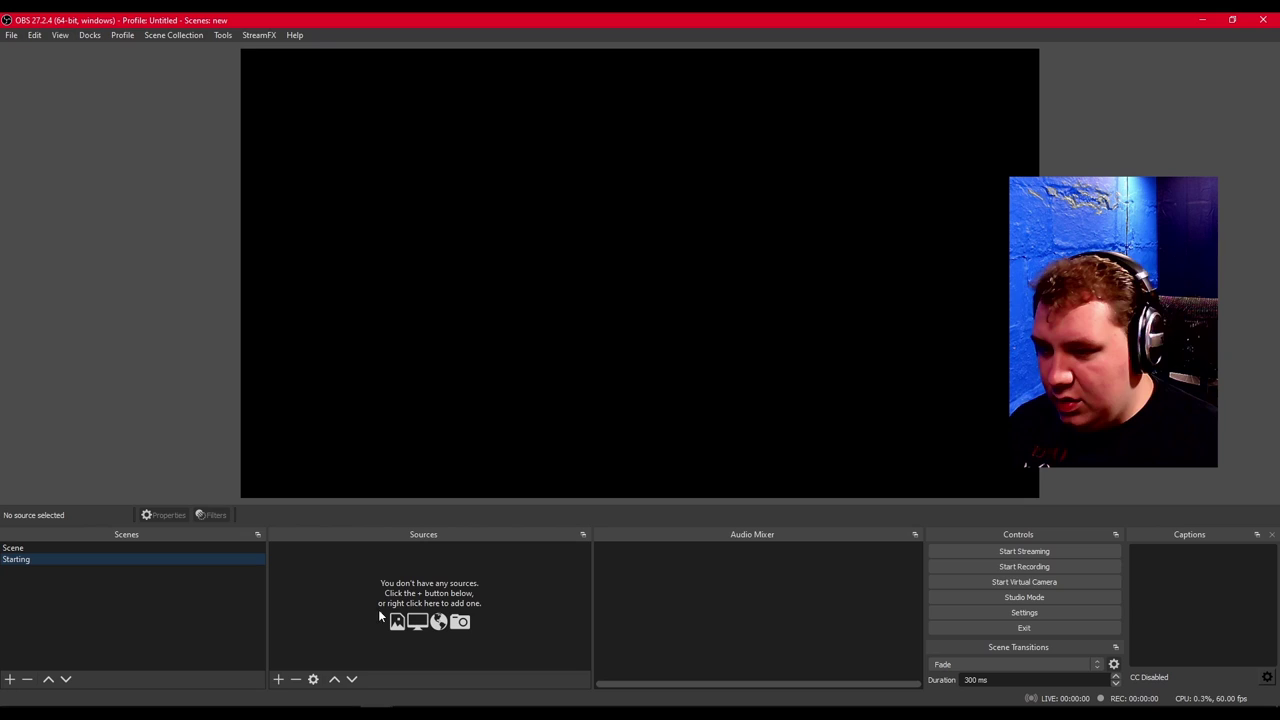
Step: Add an Image source loading background 2.0.jpg to the Starting scene
{"action": "left_click", "coordinate": [278, 679]}
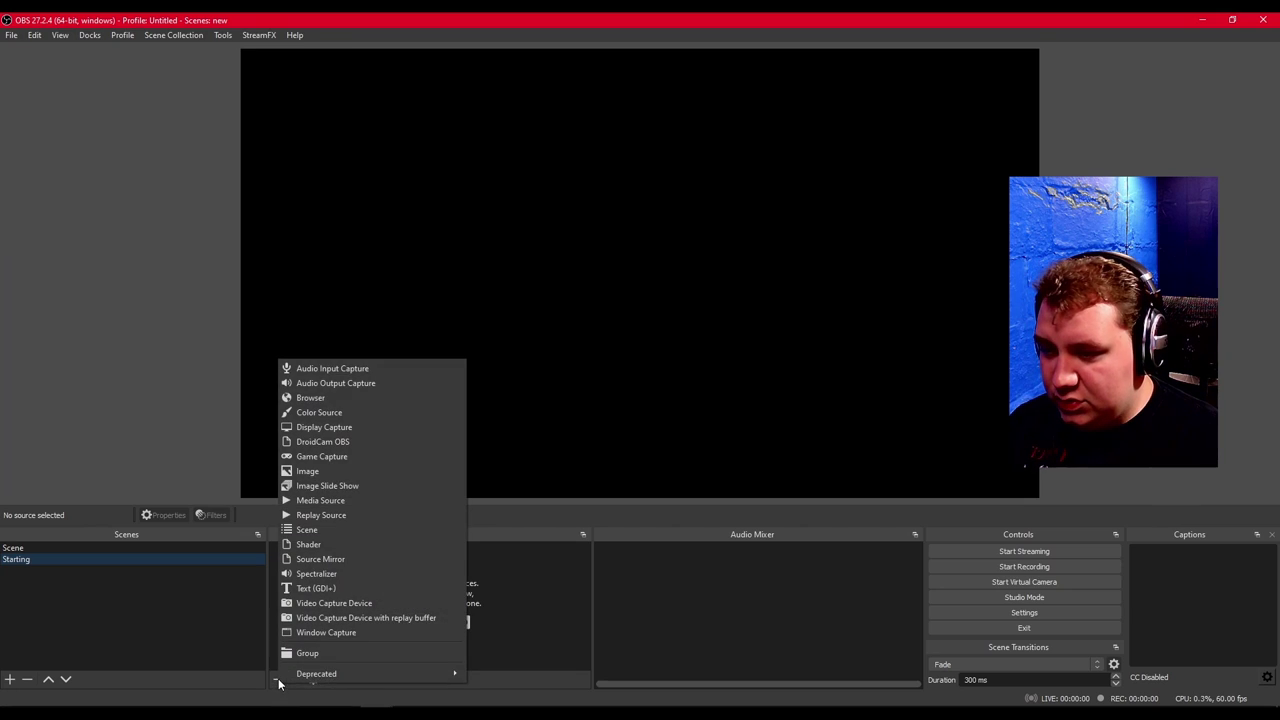
{"action": "left_click", "coordinate": [324, 471]}
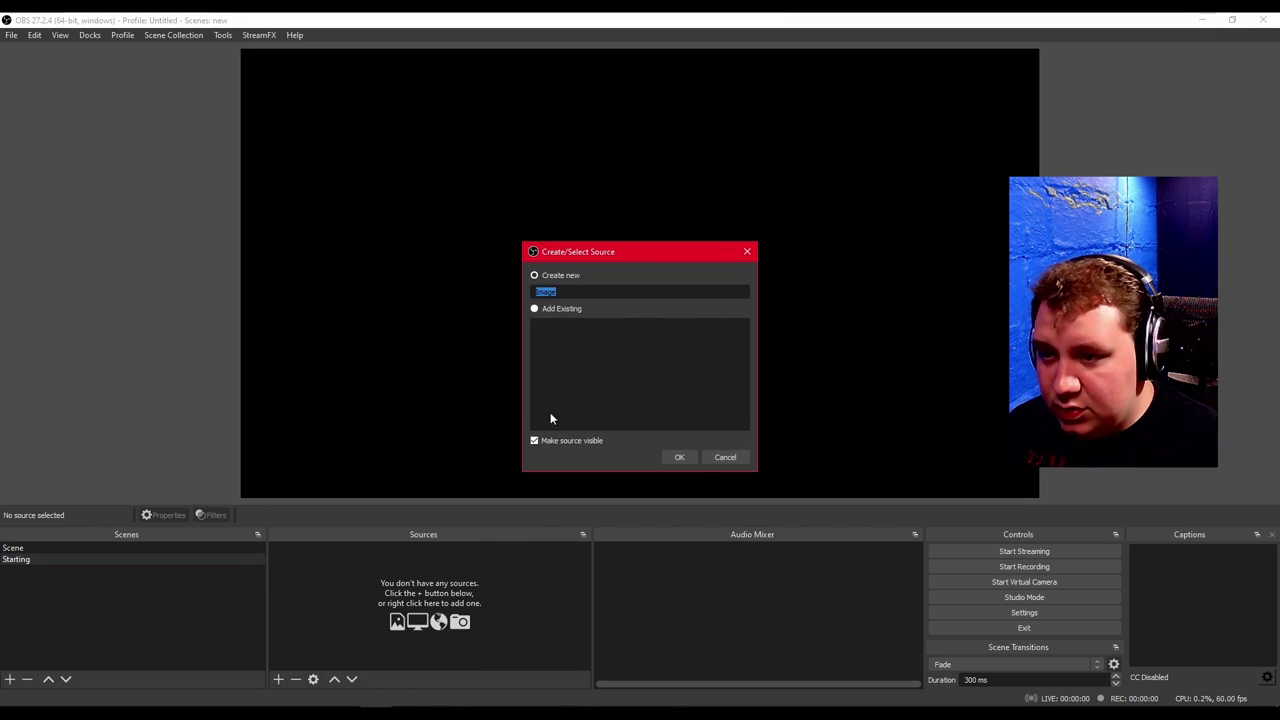
{"action": "left_click", "coordinate": [679, 455]}
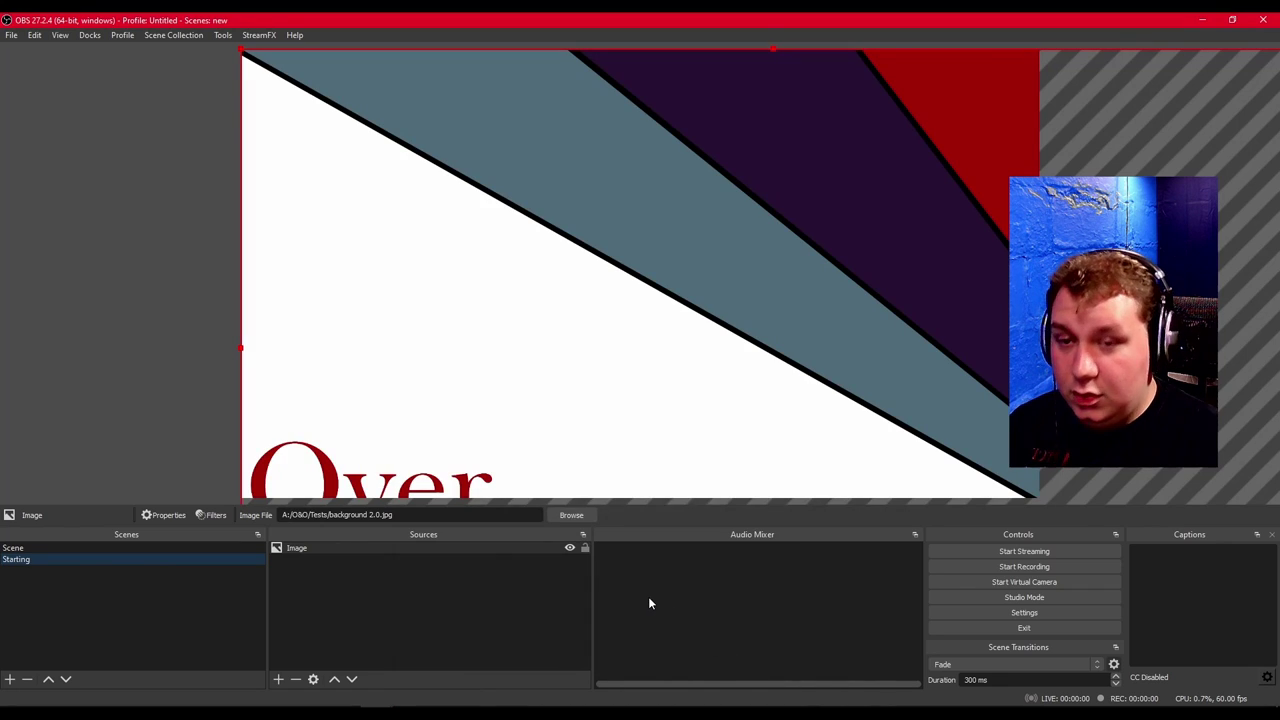
Step: Fit the Over & Out background image to the screen via Transform
{"action": "right_click", "coordinate": [626, 334]}
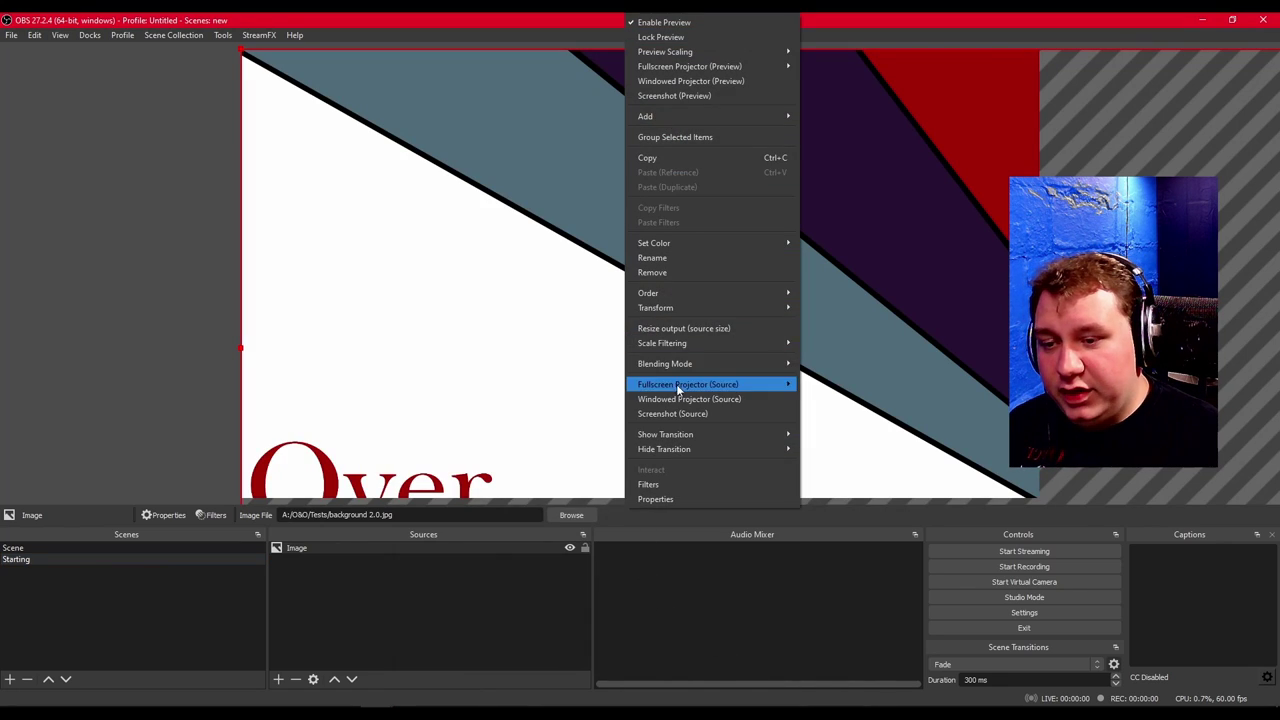
{"action": "mouse_move", "coordinate": [741, 305]}
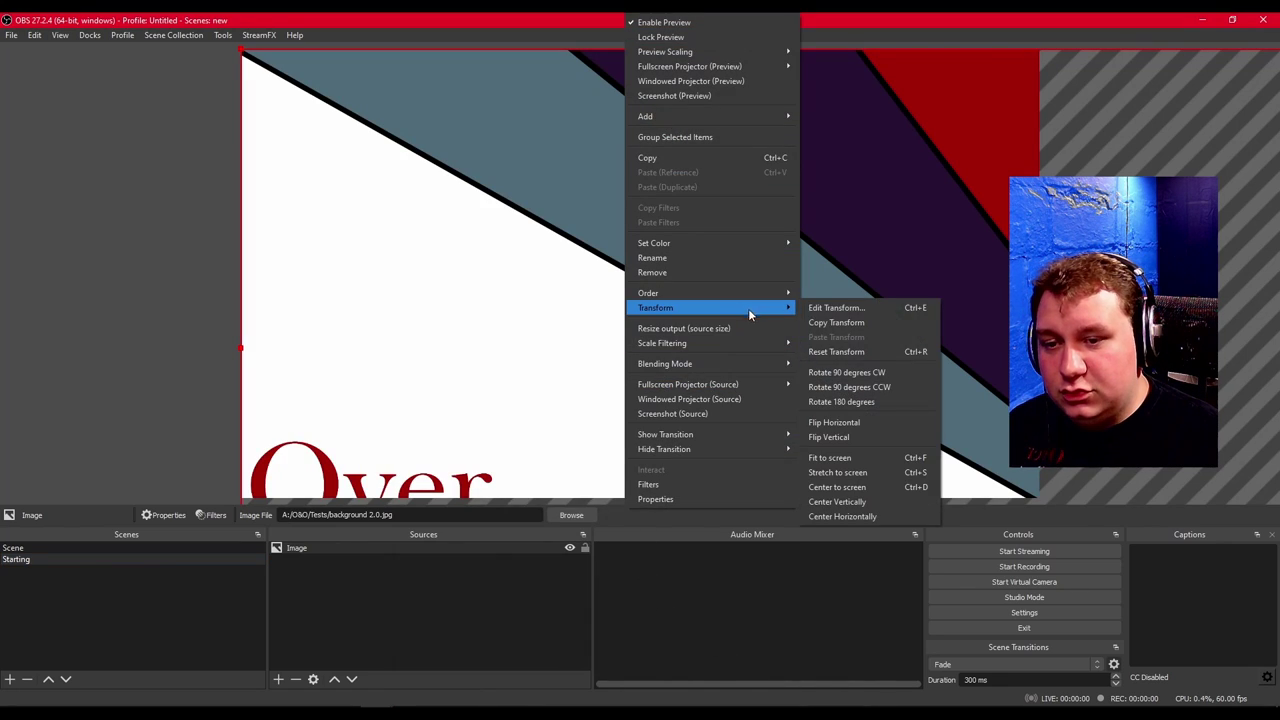
{"action": "left_click", "coordinate": [845, 457]}
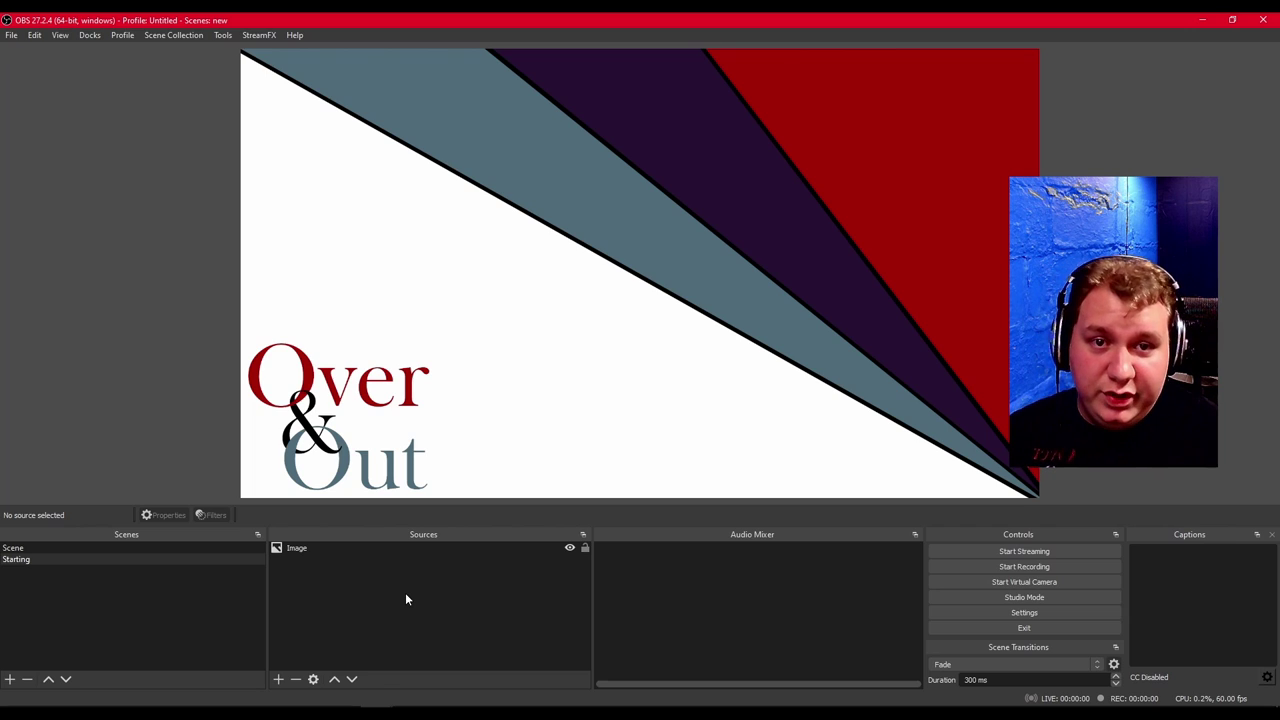
{"action": "left_click", "coordinate": [1024, 612]}
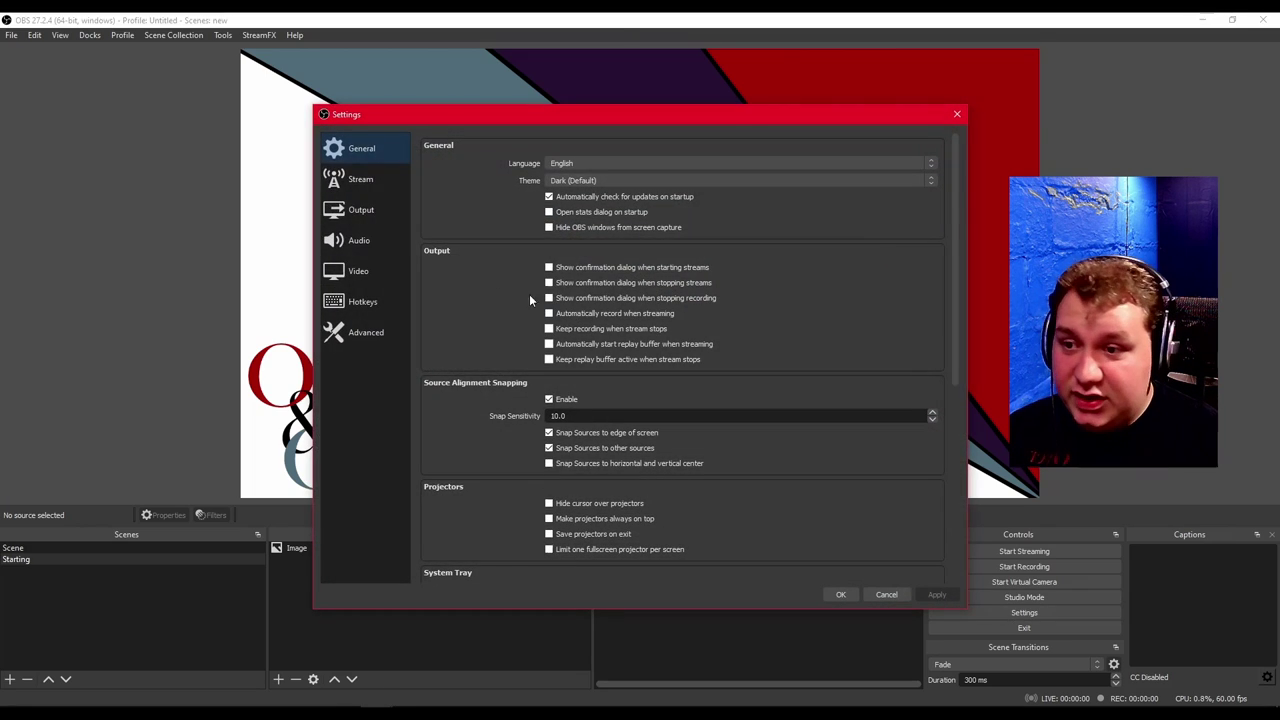
{"action": "left_click", "coordinate": [350, 179]}
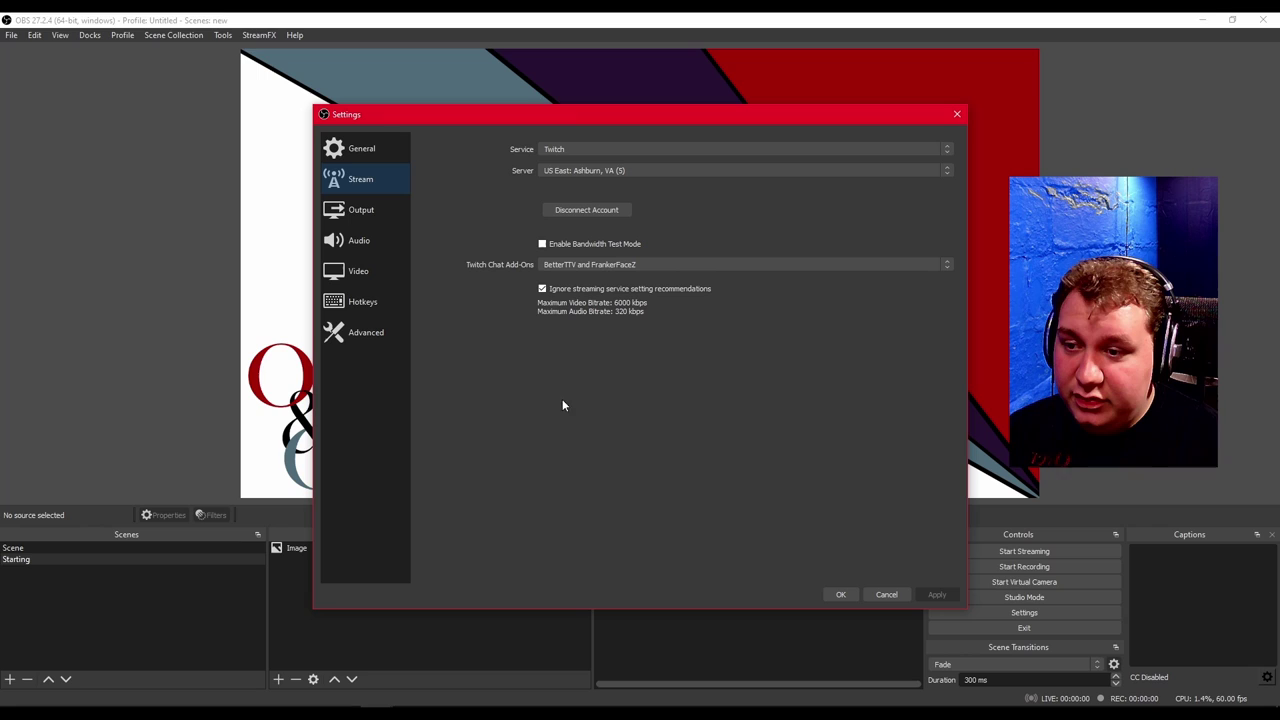
{"action": "left_click", "coordinate": [840, 594]}
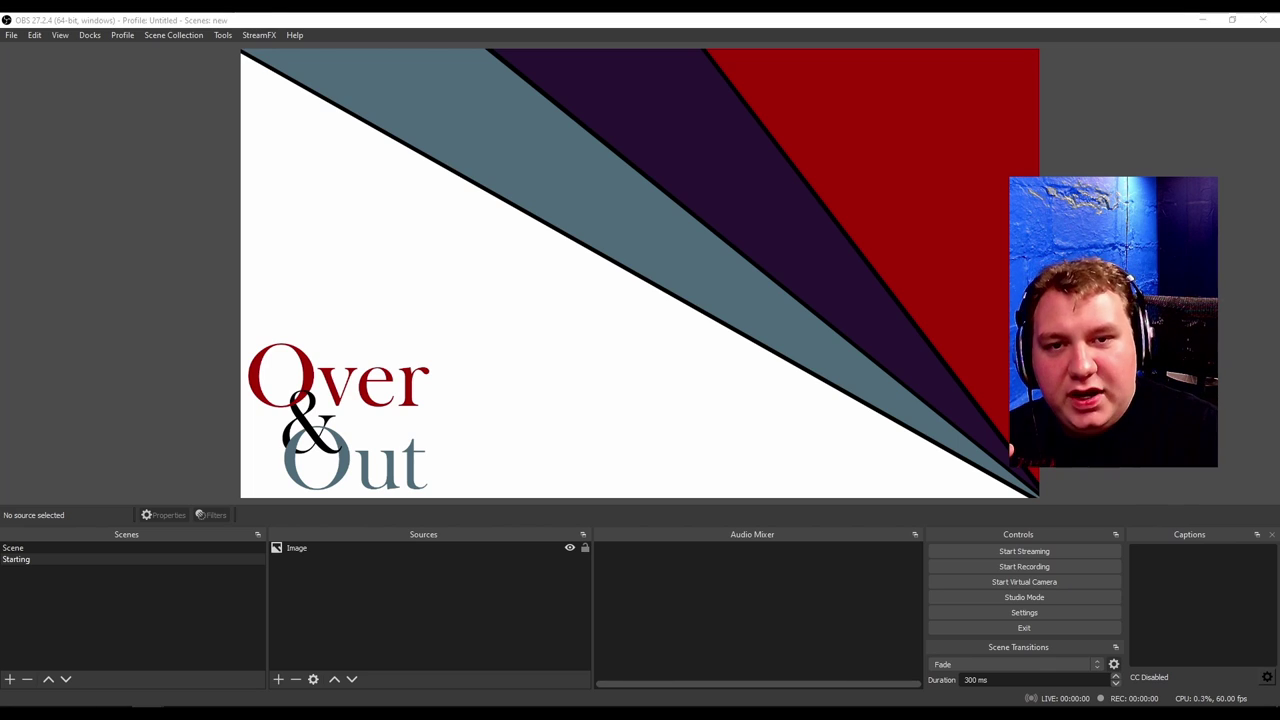
Step: Move the Twitch chat and Quick Actions pop-out windows aside, then open the Docks menu
{"action": "left_click_drag", "start_coordinate": [728, 180], "coordinate": [708, 131]}
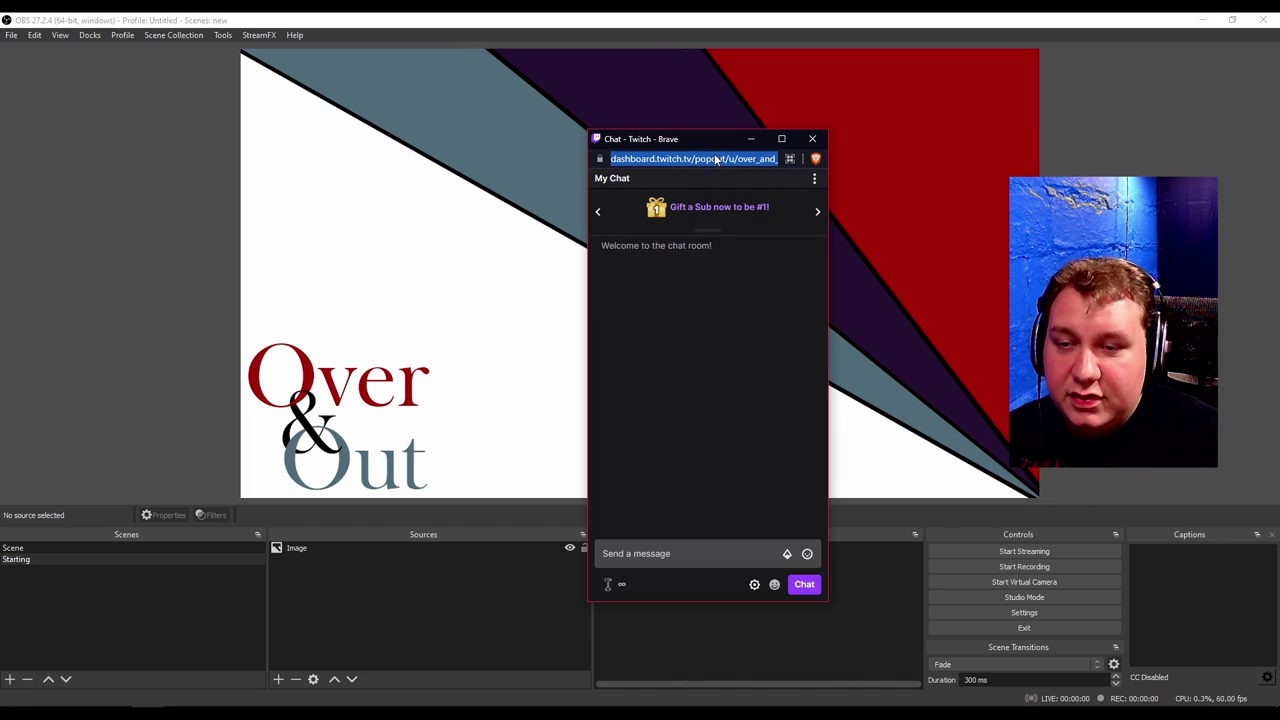
{"action": "left_click_drag", "start_coordinate": [705, 137], "coordinate": [1279, 156]}
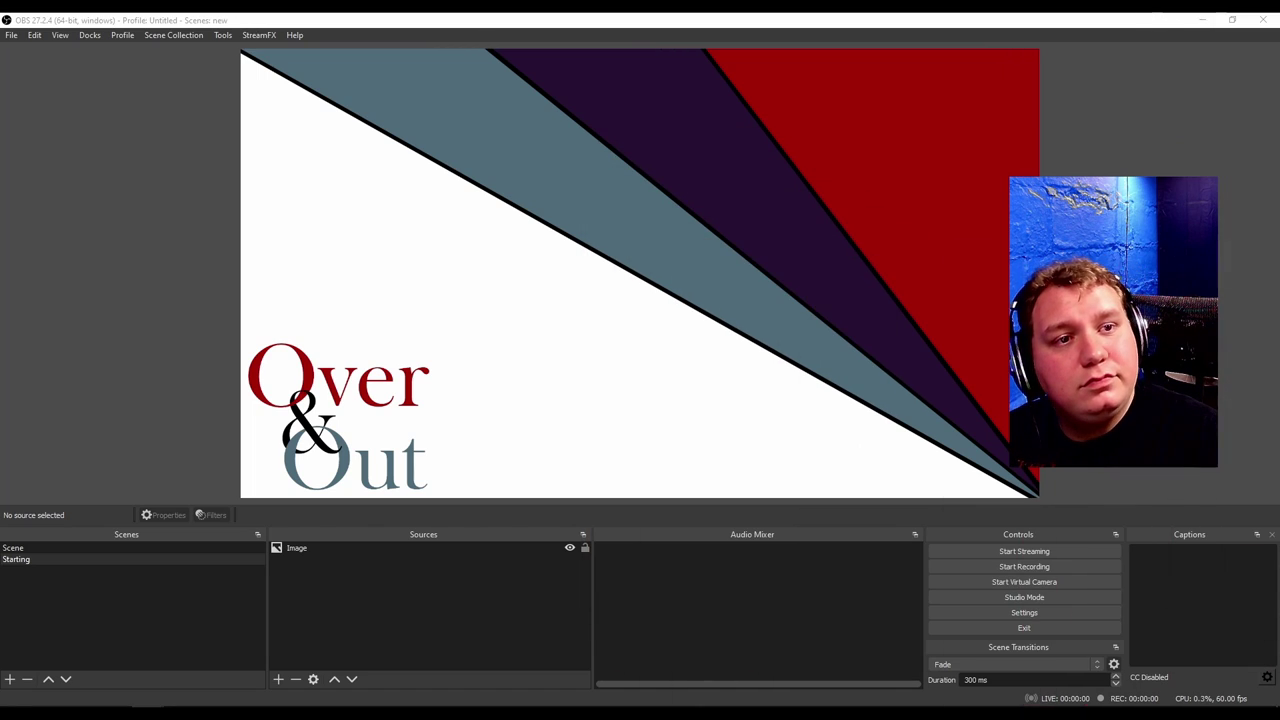
{"action": "left_click", "coordinate": [90, 36]}
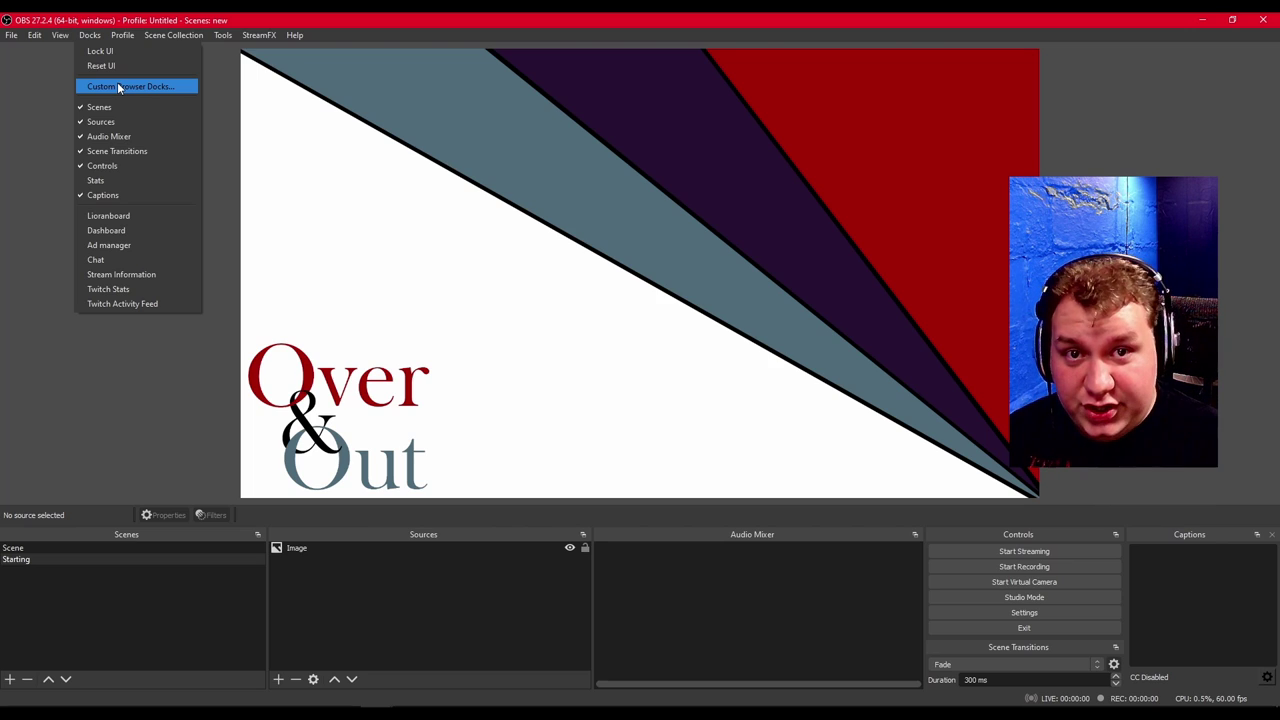
{"action": "left_click", "coordinate": [117, 86]}
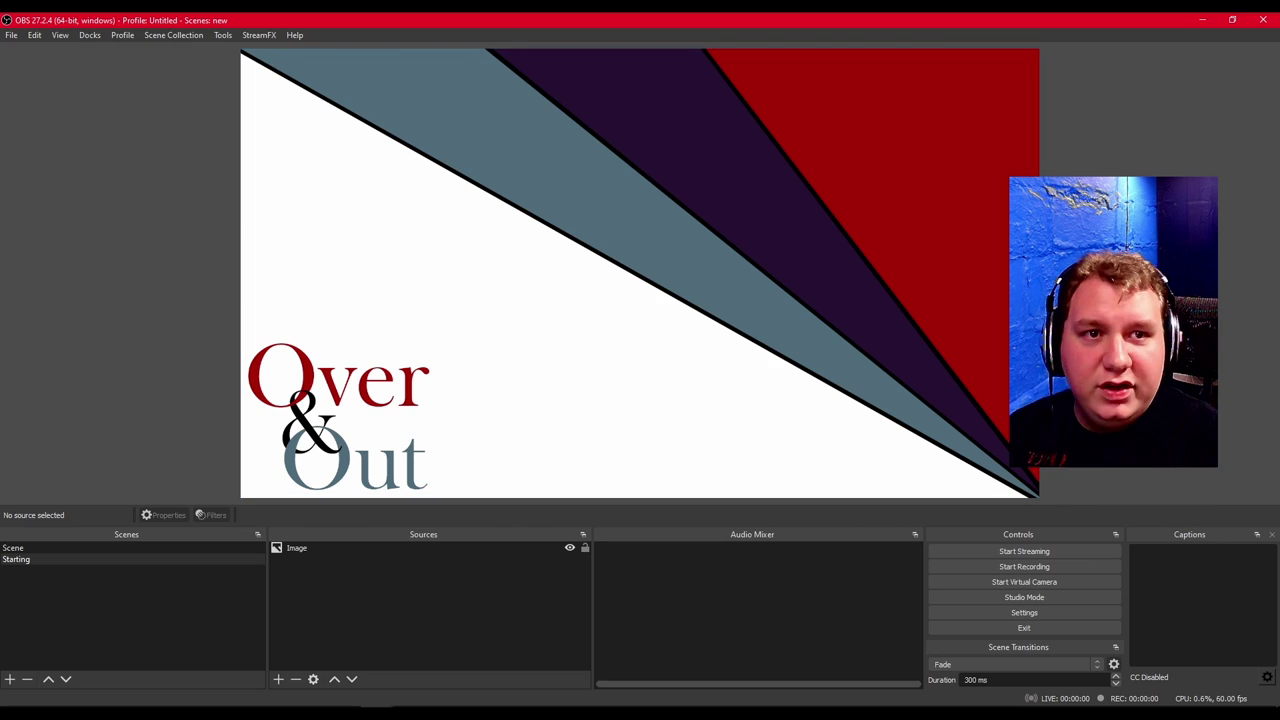
{"action": "left_click_drag", "start_coordinate": [1279, 100], "coordinate": [1279, 190]}
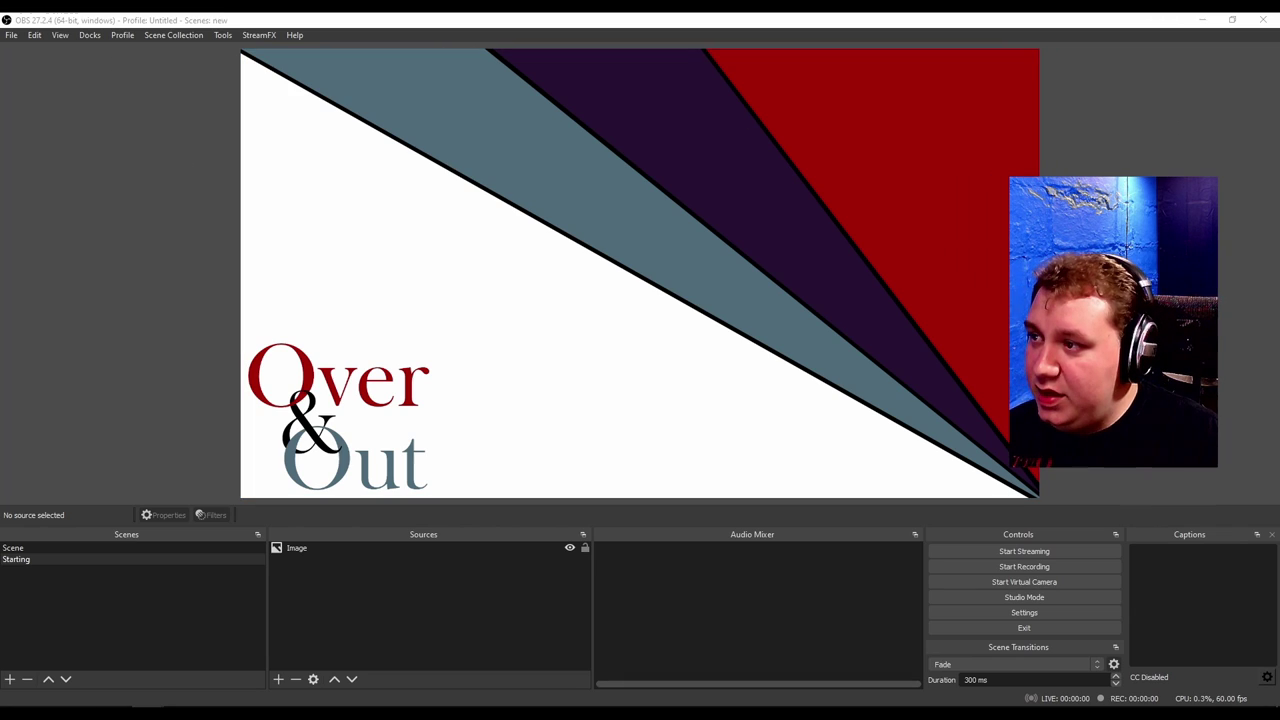
{"action": "left_click", "coordinate": [89, 36]}
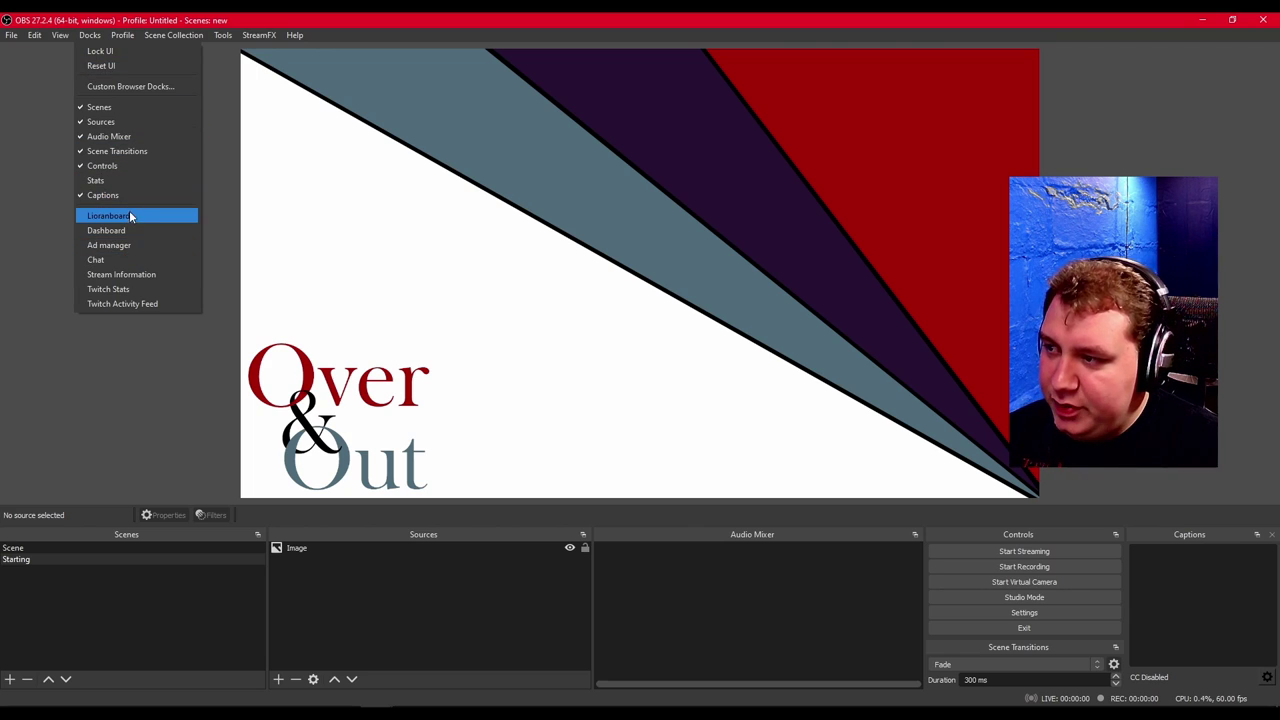
Step: Enable Ad manager, Chat, Activity Feed and Dashboard docks, then enlarge the Activity Feed dock
{"action": "left_click", "coordinate": [129, 246]}
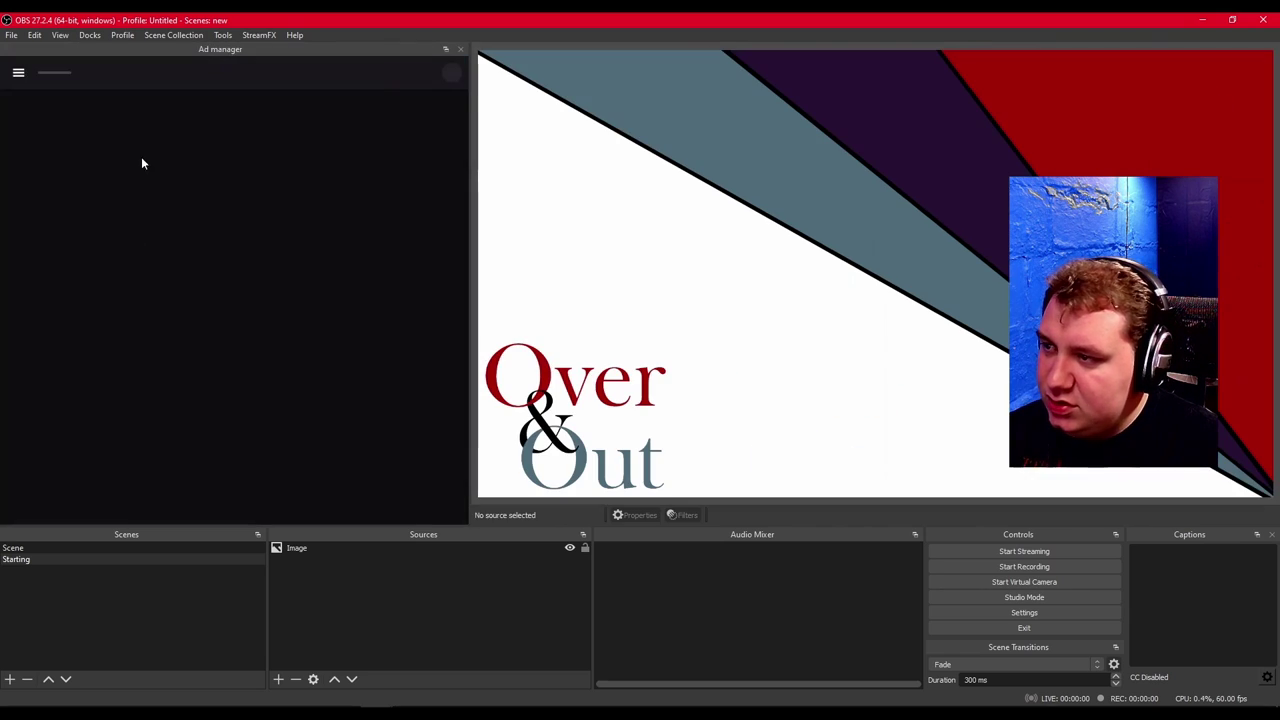
{"action": "left_click", "coordinate": [92, 36]}
{"action": "left_click", "coordinate": [121, 258]}
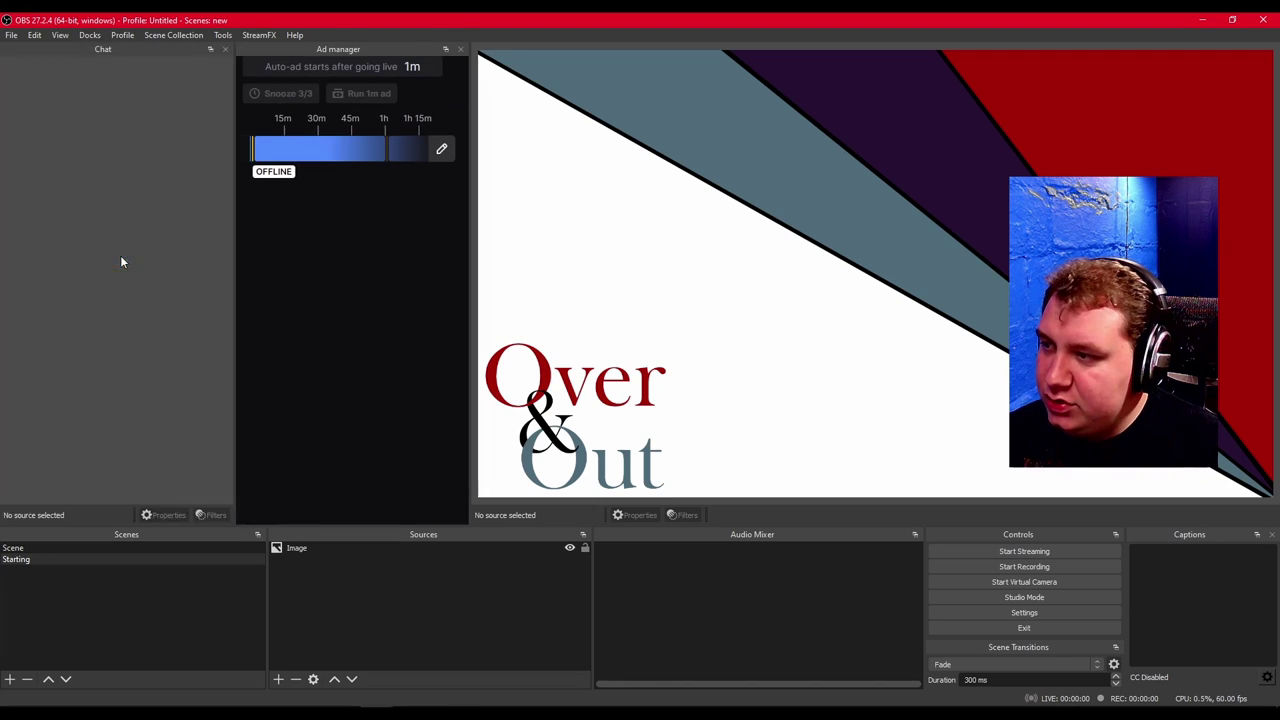
{"action": "left_click", "coordinate": [92, 36]}
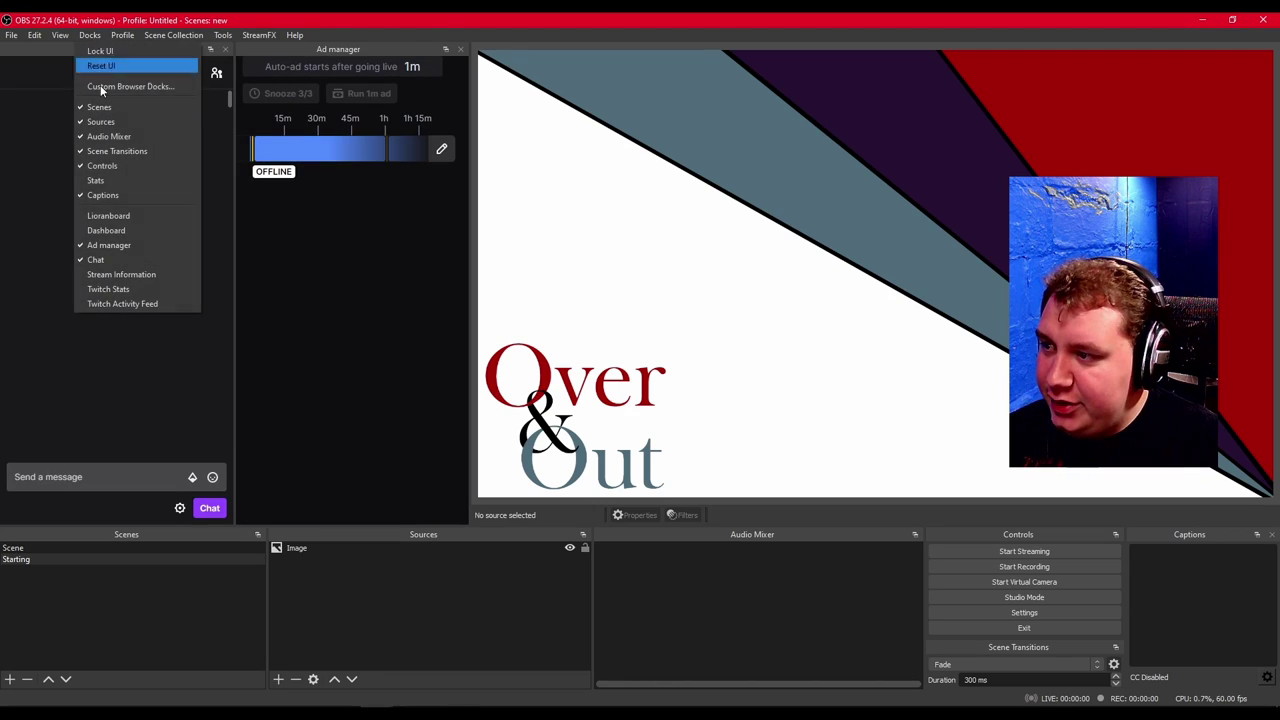
{"action": "left_click", "coordinate": [112, 300]}
{"action": "left_click", "coordinate": [90, 35]}
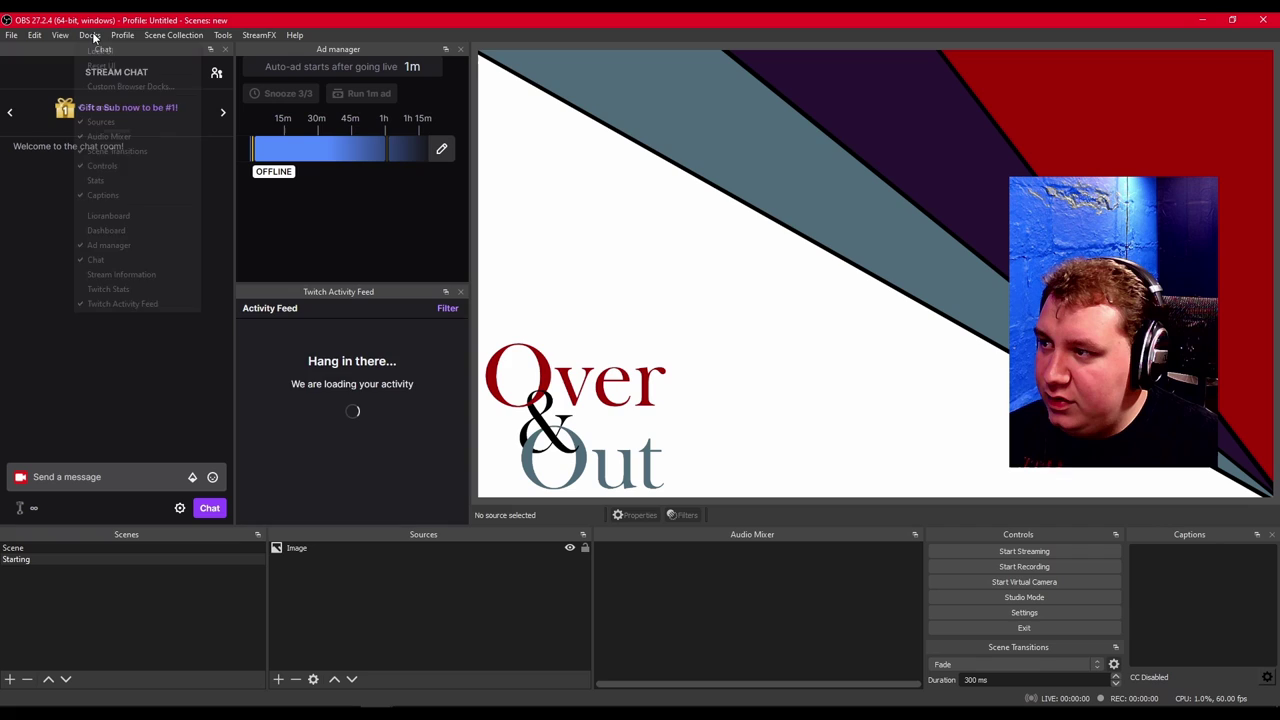
{"action": "left_click", "coordinate": [120, 229]}
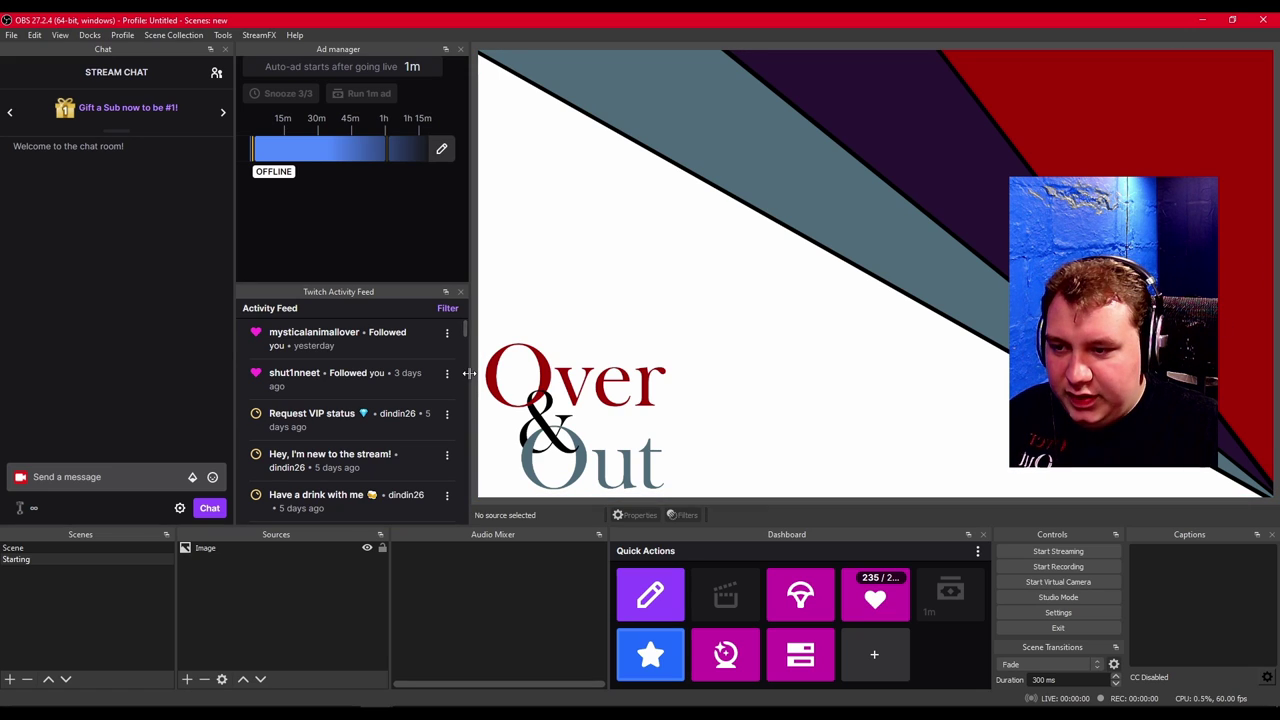
{"action": "mouse_move", "coordinate": [468, 378]}
{"action": "left_mouse_down"}
{"action": "mouse_move", "coordinate": [389, 377]}
{"action": "mouse_move", "coordinate": [468, 364]}
{"action": "left_mouse_up"}
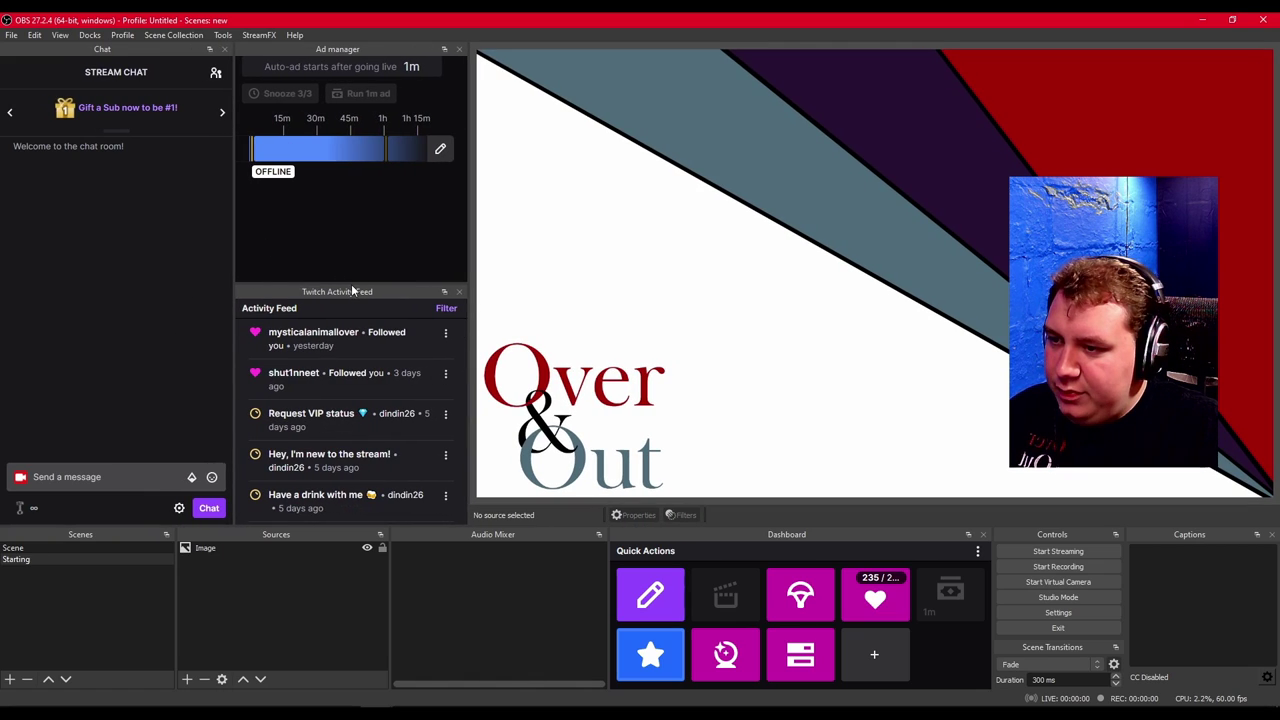
{"action": "left_click_drag", "start_coordinate": [350, 286], "coordinate": [351, 189]}
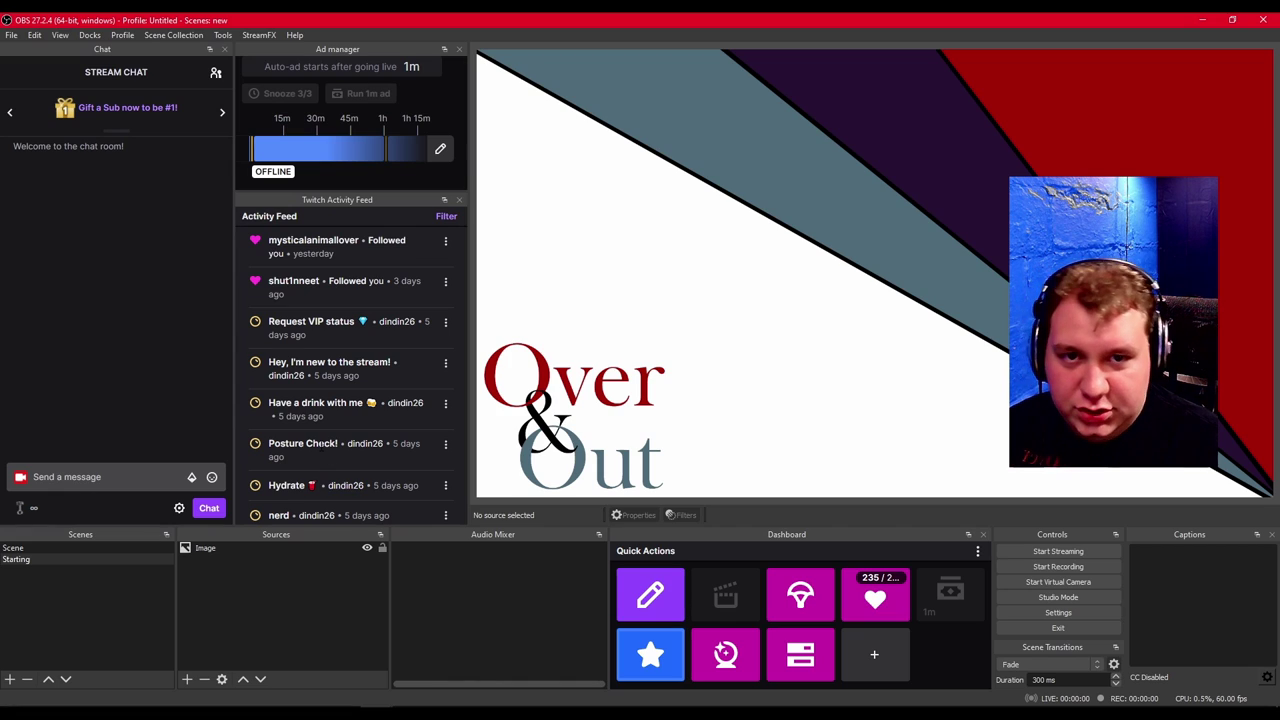
Step: Show StreamElements' Bot Spam Filters page in Brave, briefly expanding Caps protection
{"action": "mouse_move", "coordinate": [150, 707]}
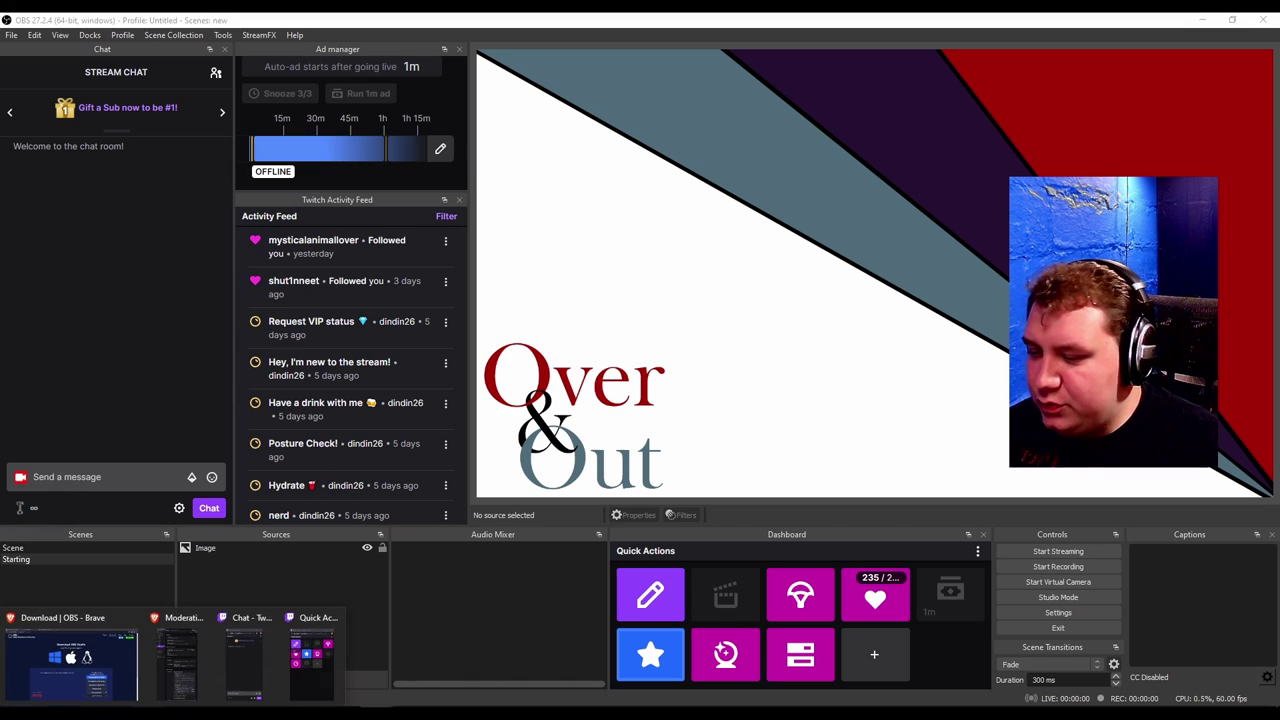
{"action": "left_click", "coordinate": [124, 660]}
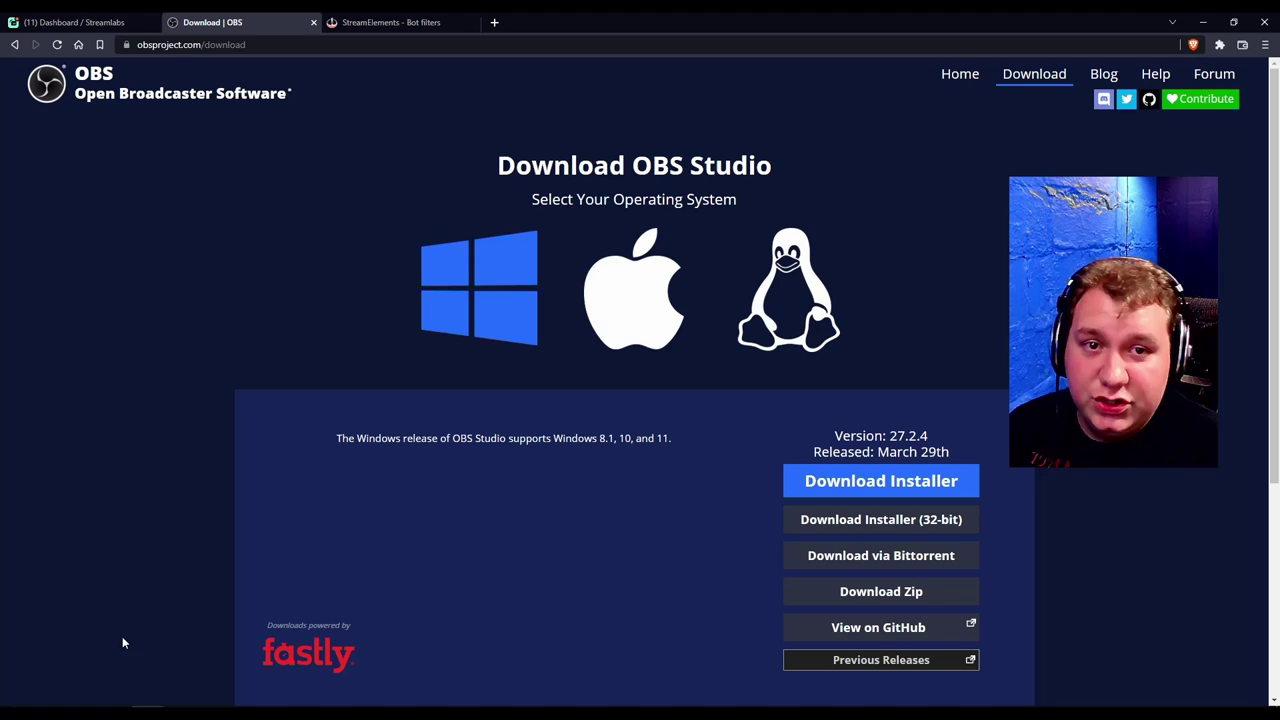
{"action": "left_click", "coordinate": [397, 24]}
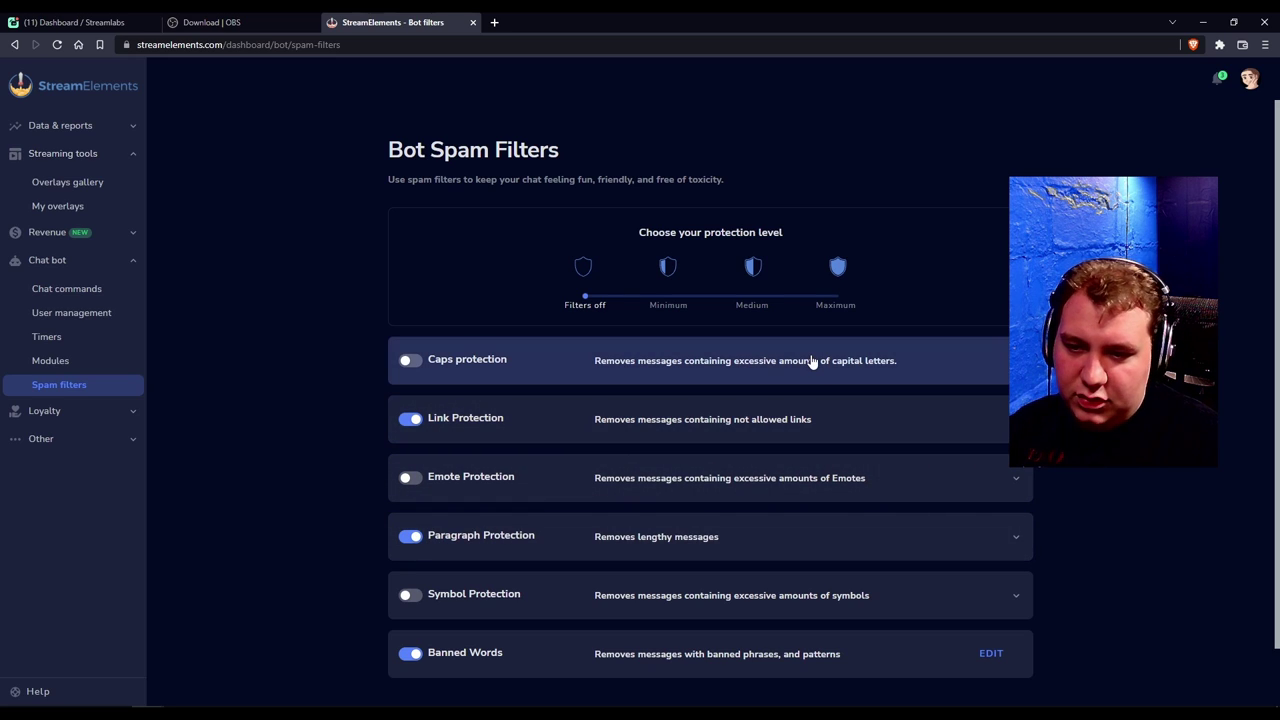
{"action": "left_click", "coordinate": [851, 360]}
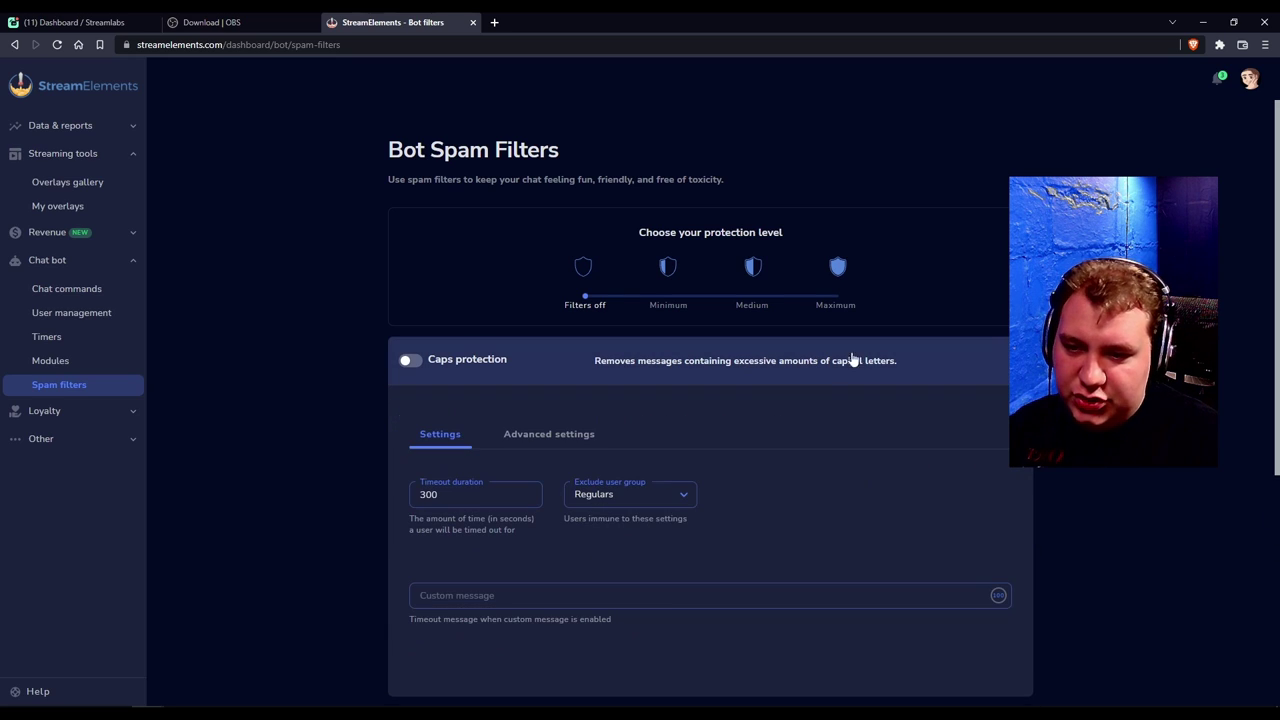
{"action": "left_click", "coordinate": [938, 364]}
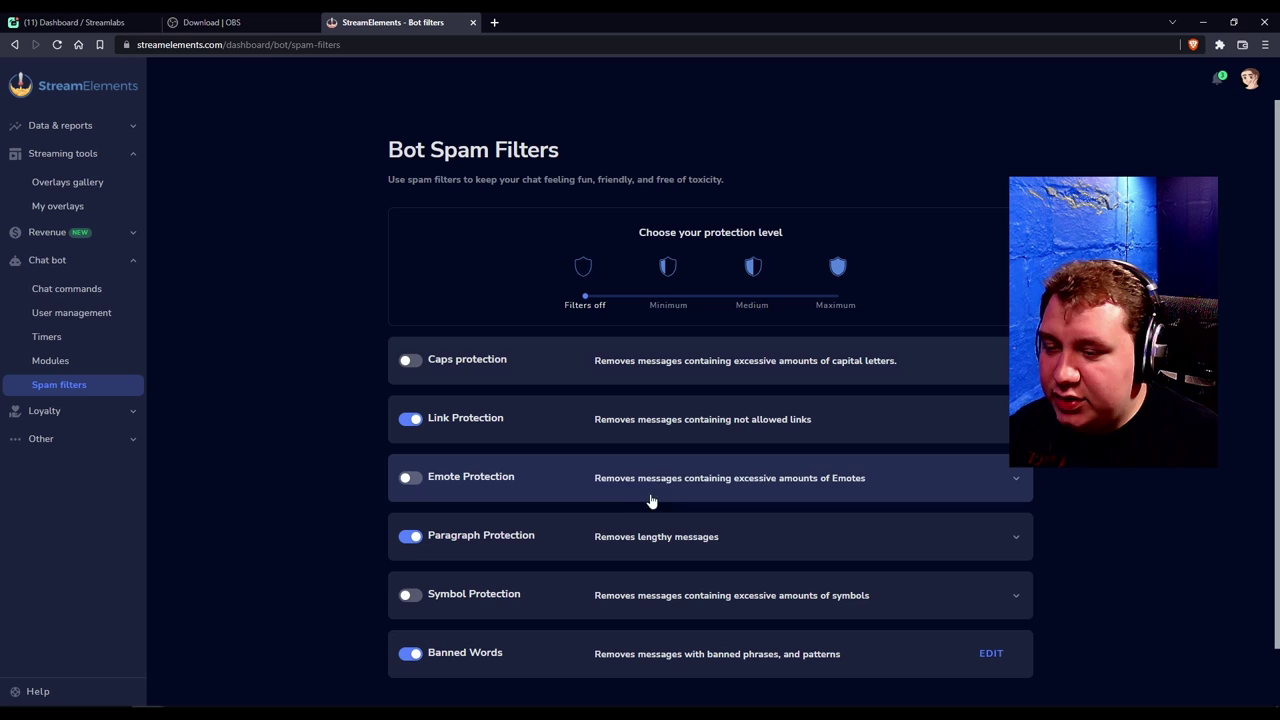